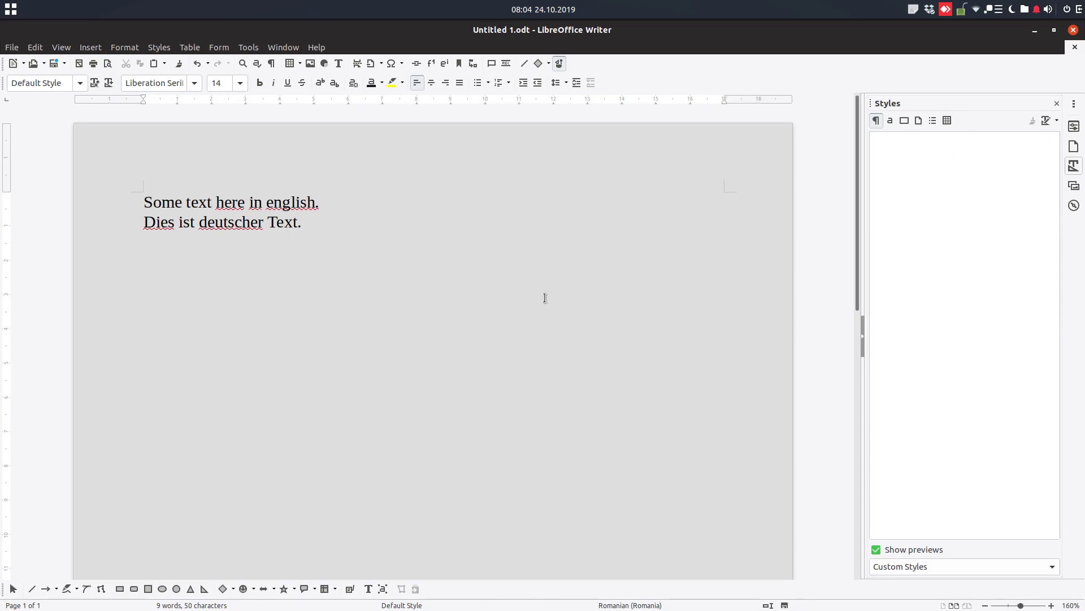
- Select the first line and create a new paragraph style from it named English-paragraph
ctrl+scroll(545, 298, up, 1)
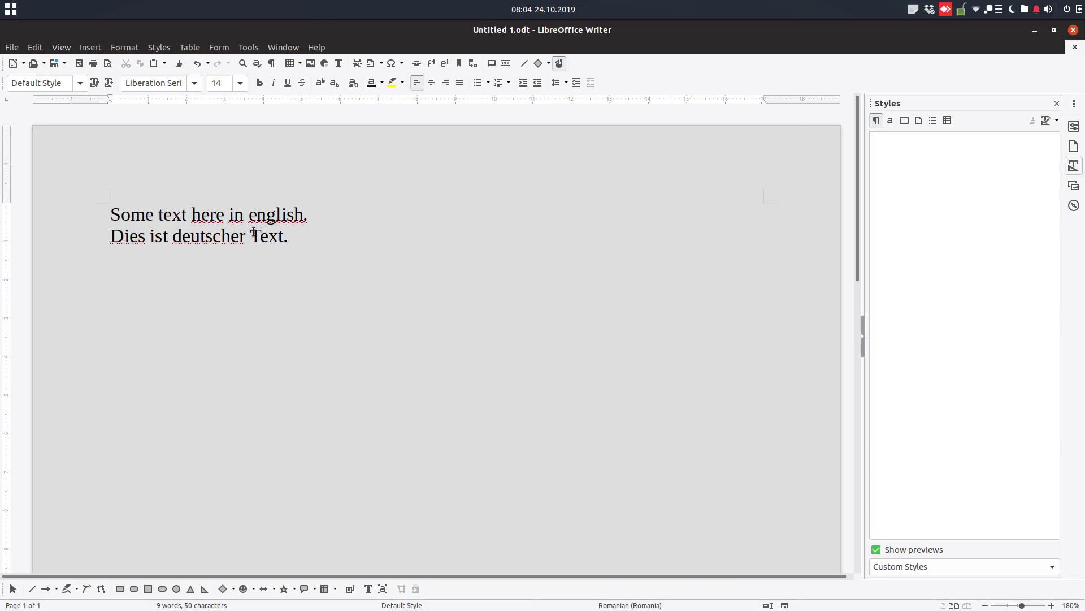
click(361, 214)
drag(323, 218, 110, 215)
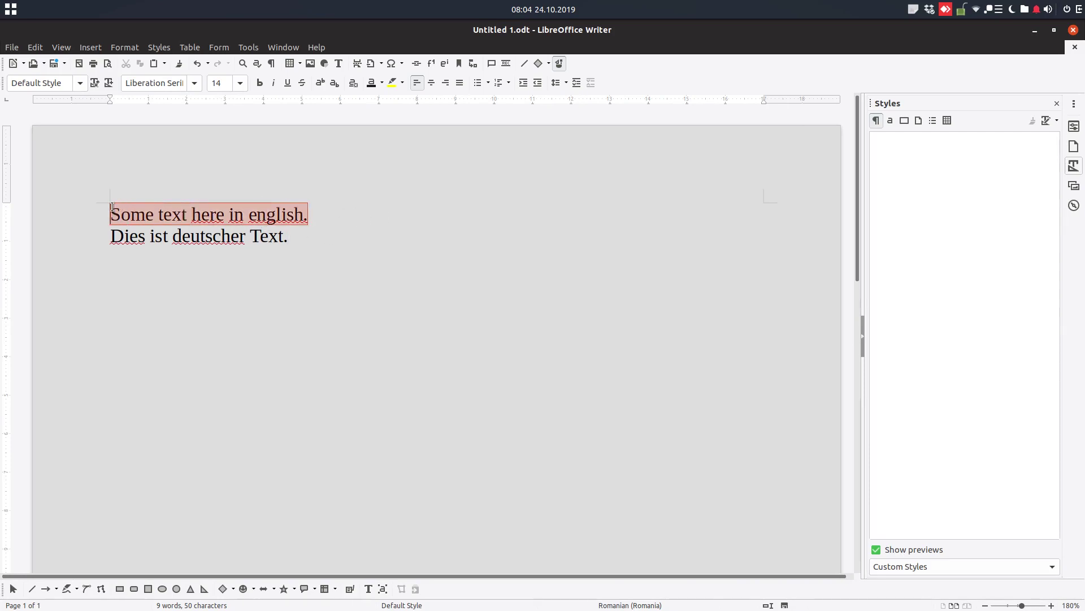
click(1057, 104)
click(1073, 166)
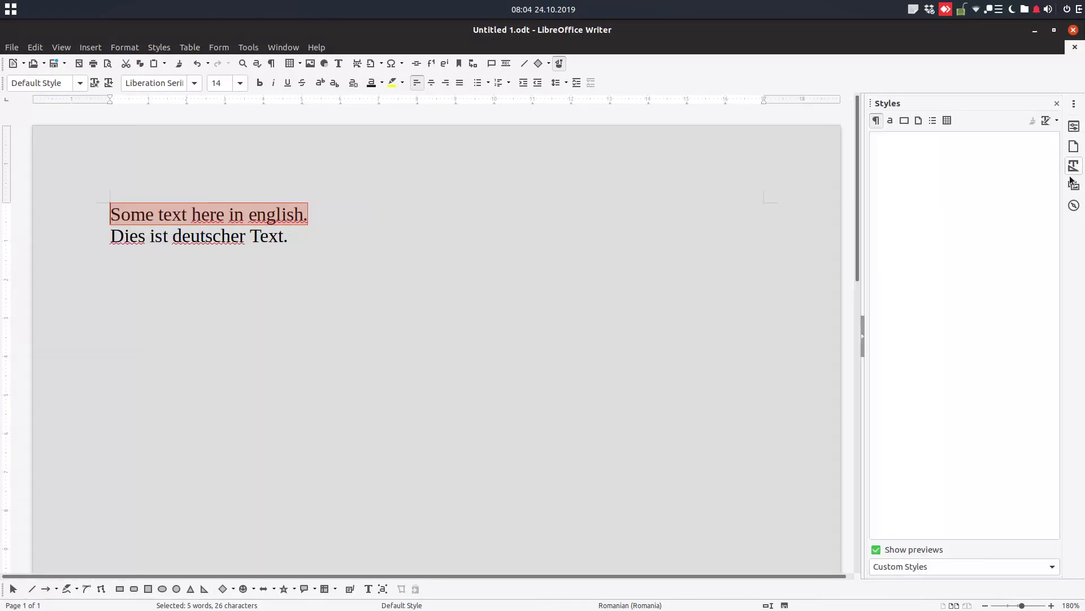
click(1054, 124)
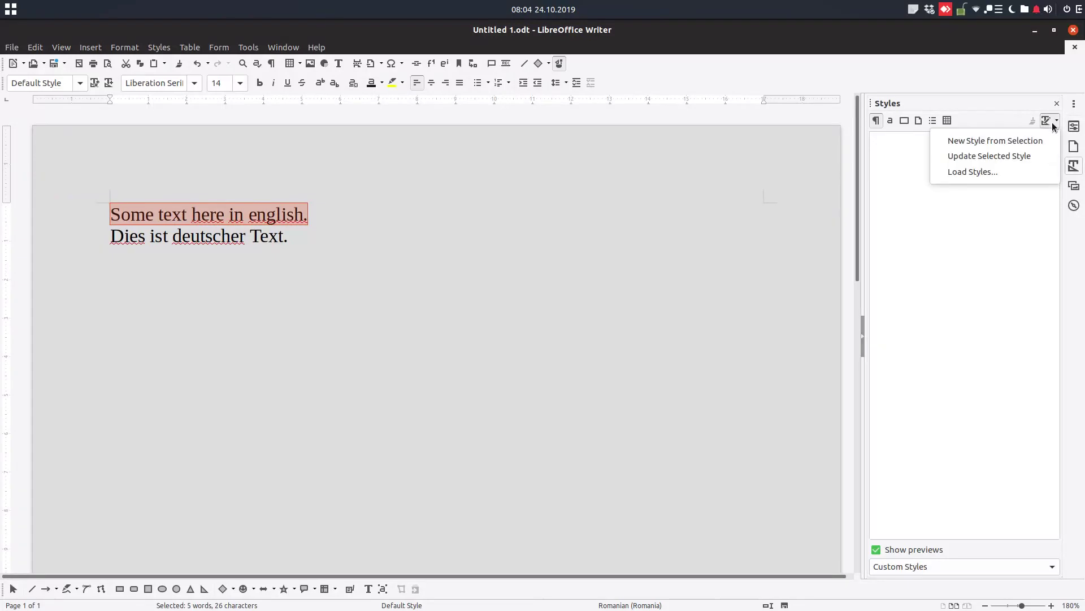
click(1036, 141)
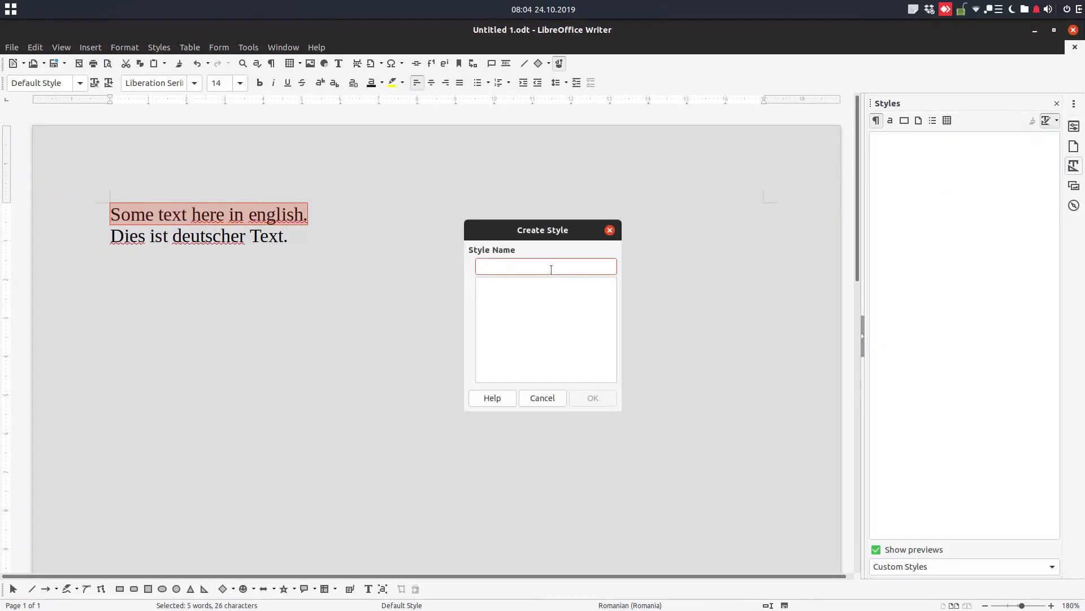
text(English-paragraph)
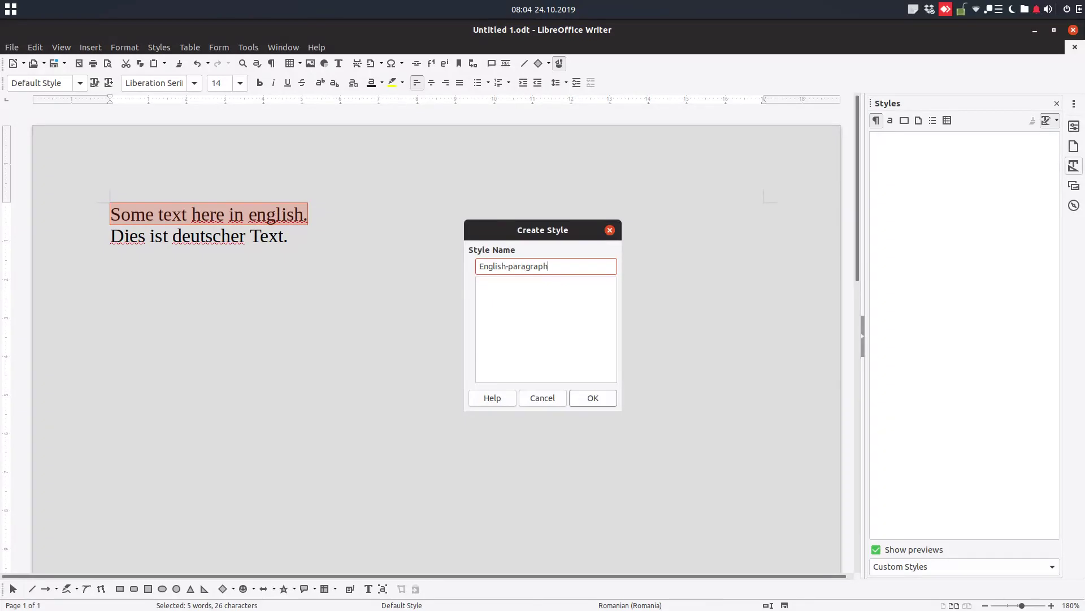
click(592, 398)
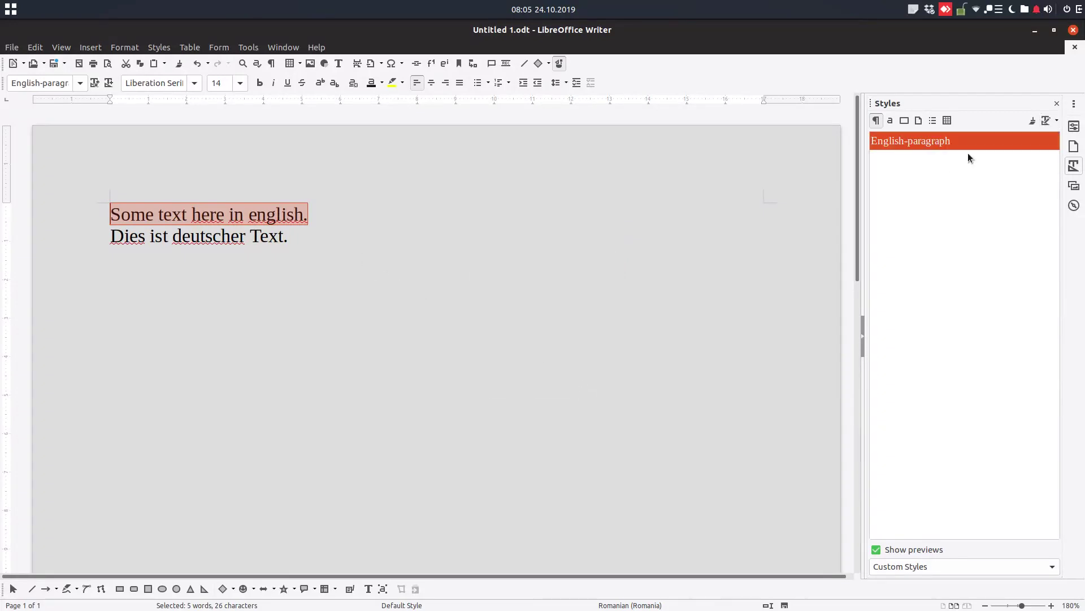
- Open the English-paragraph style's settings and browse the text language list
right_click(963, 146)
click(973, 171)
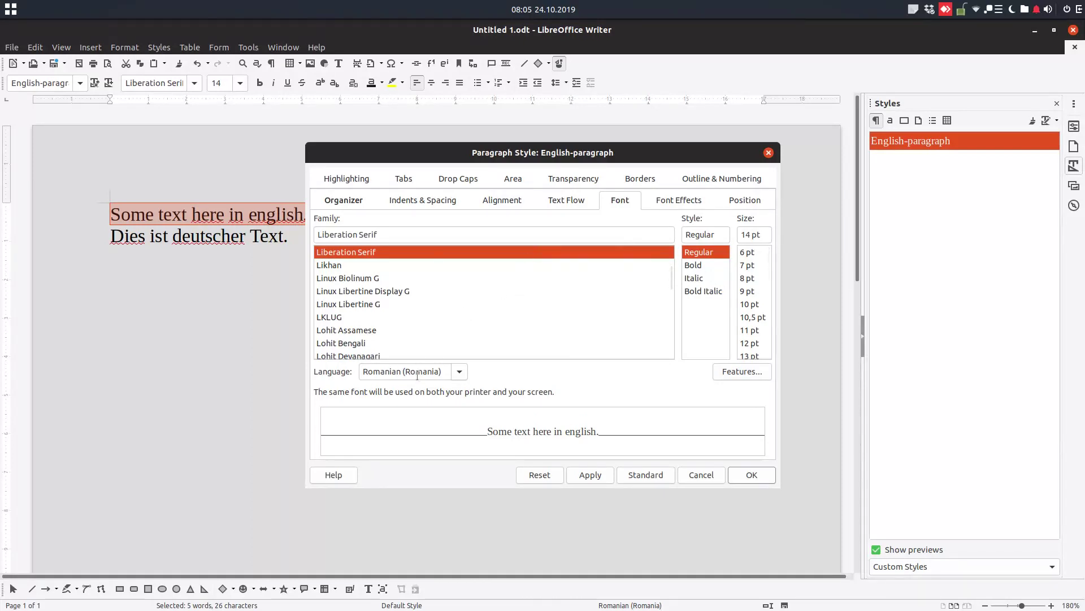
click(458, 372)
scroll(421, 227, up, 2)
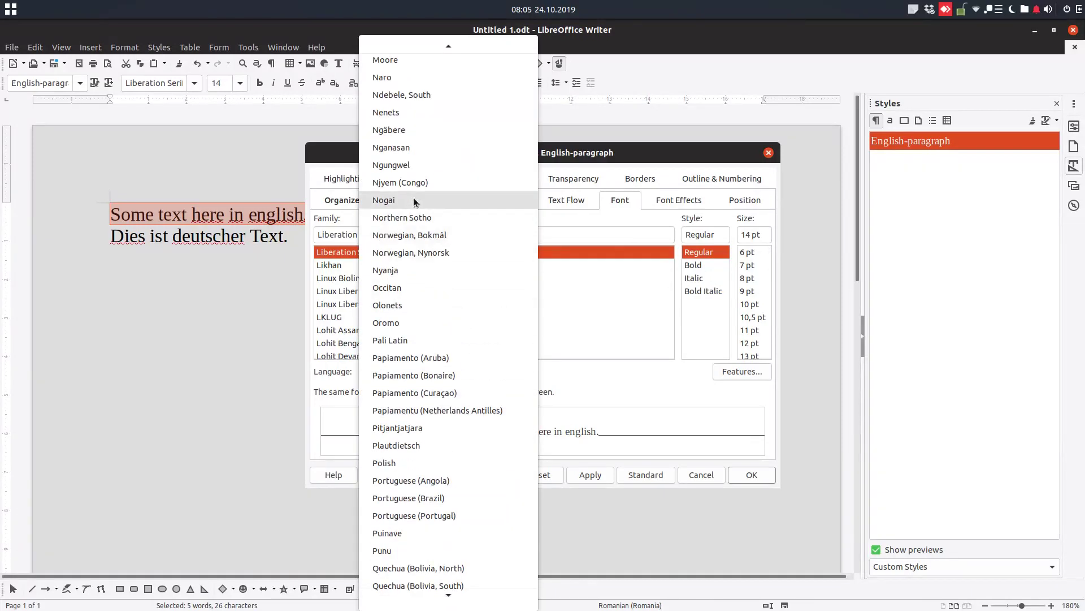
scroll(419, 225, up, 1)
scroll(418, 222, up, 3)
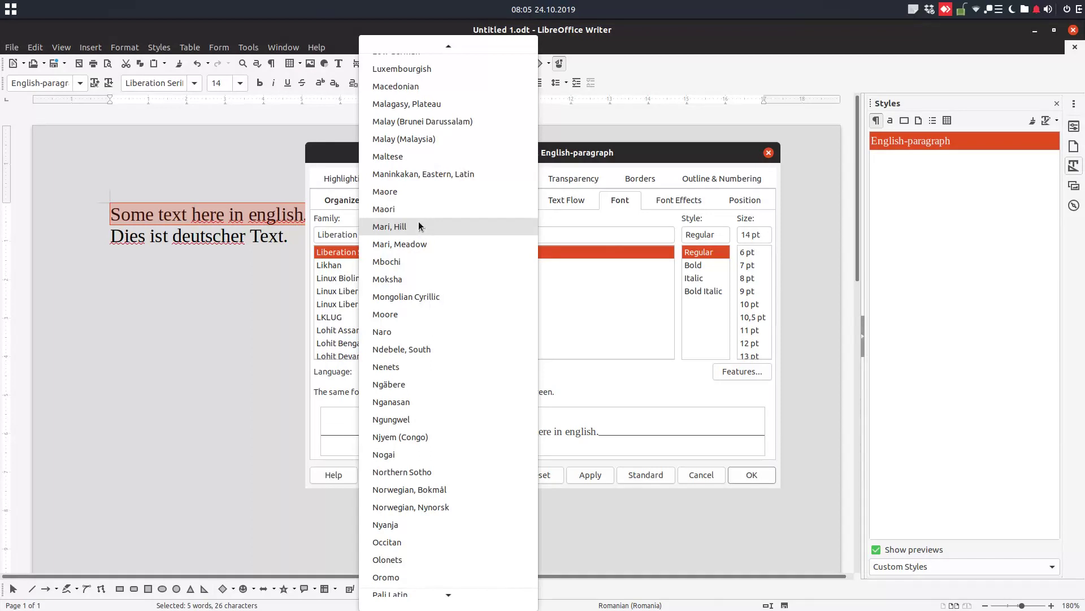
click(447, 314)
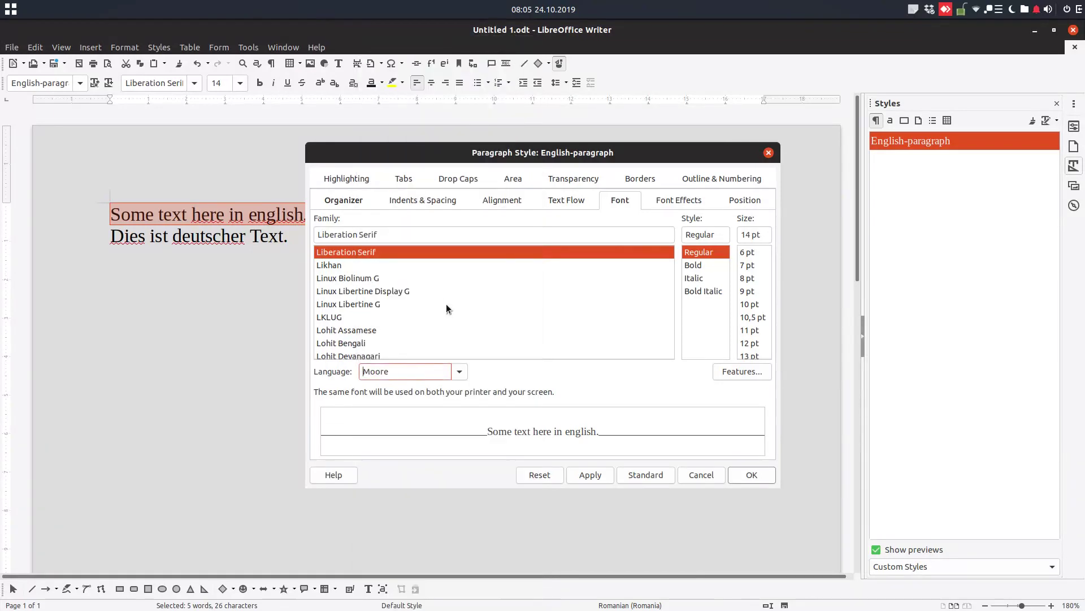
- Set the English-paragraph style's language to English (USA) and apply it
double_click(408, 369)
text(English (Australia)
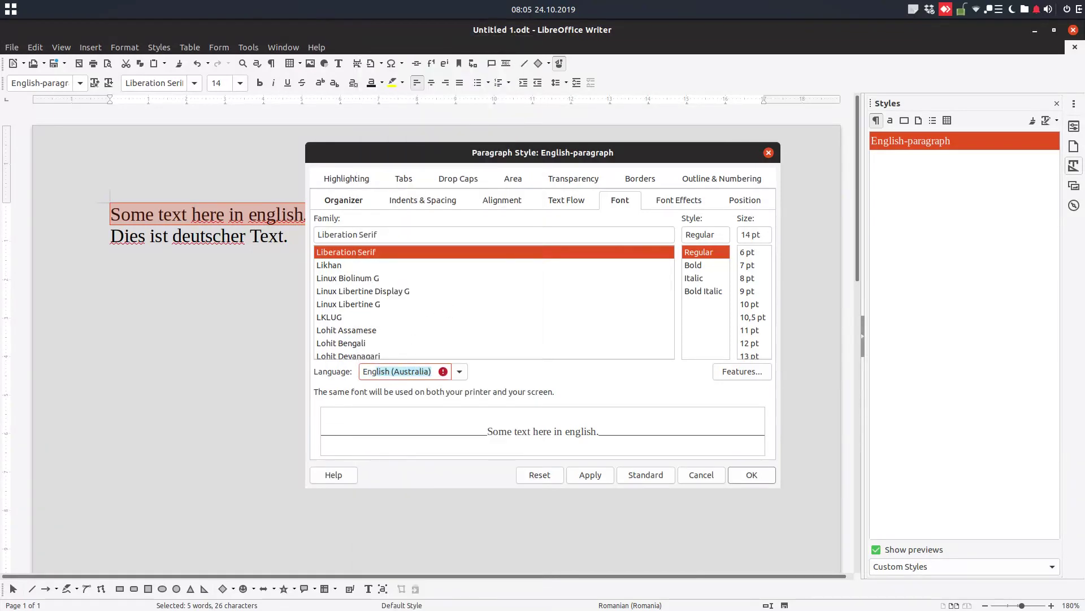
click(459, 371)
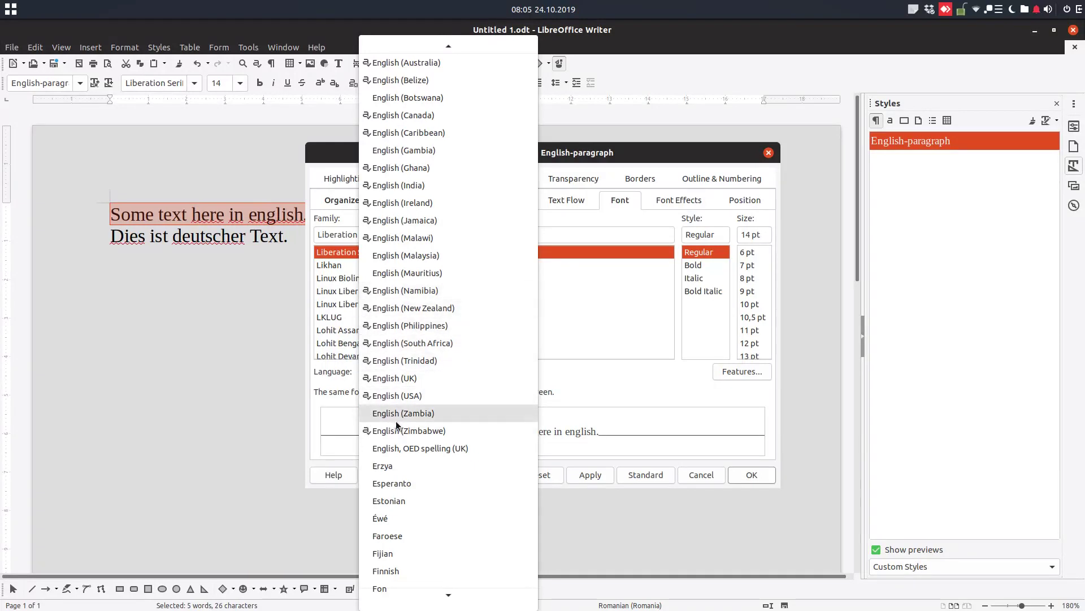
click(376, 397)
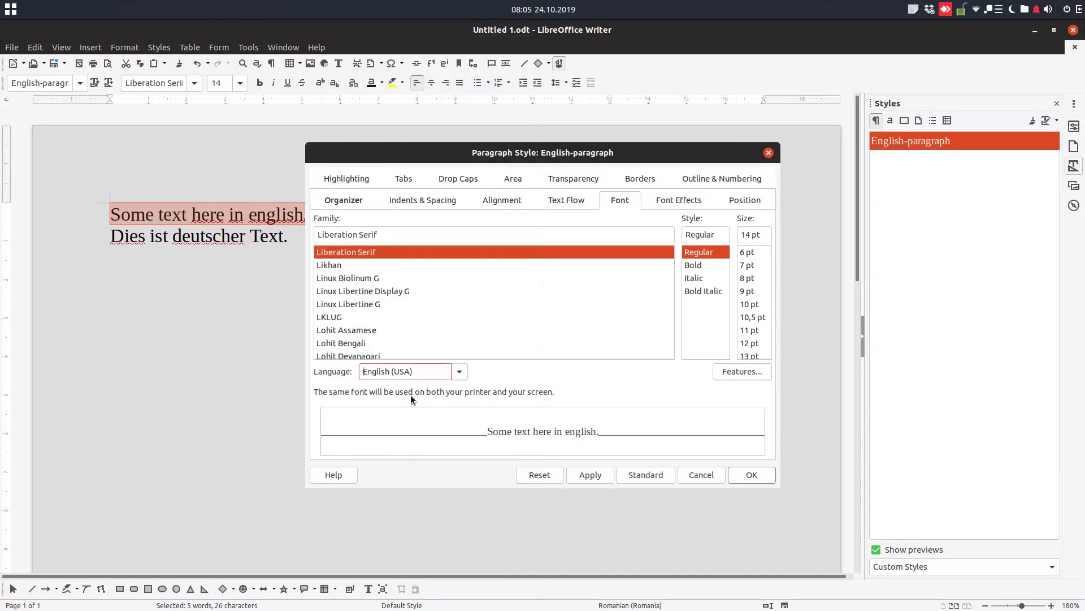
click(584, 475)
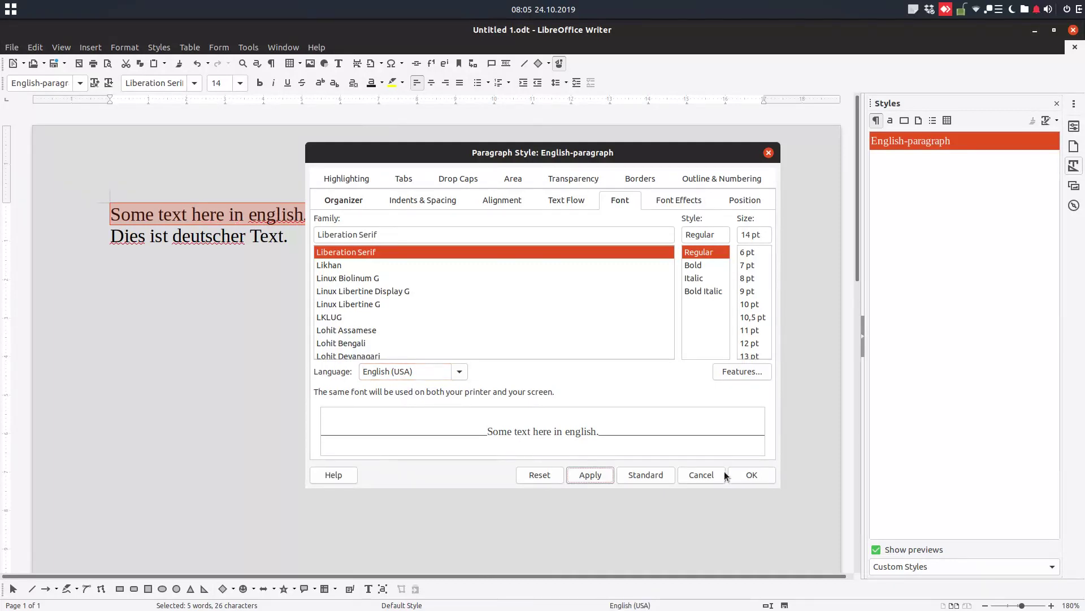
click(750, 478)
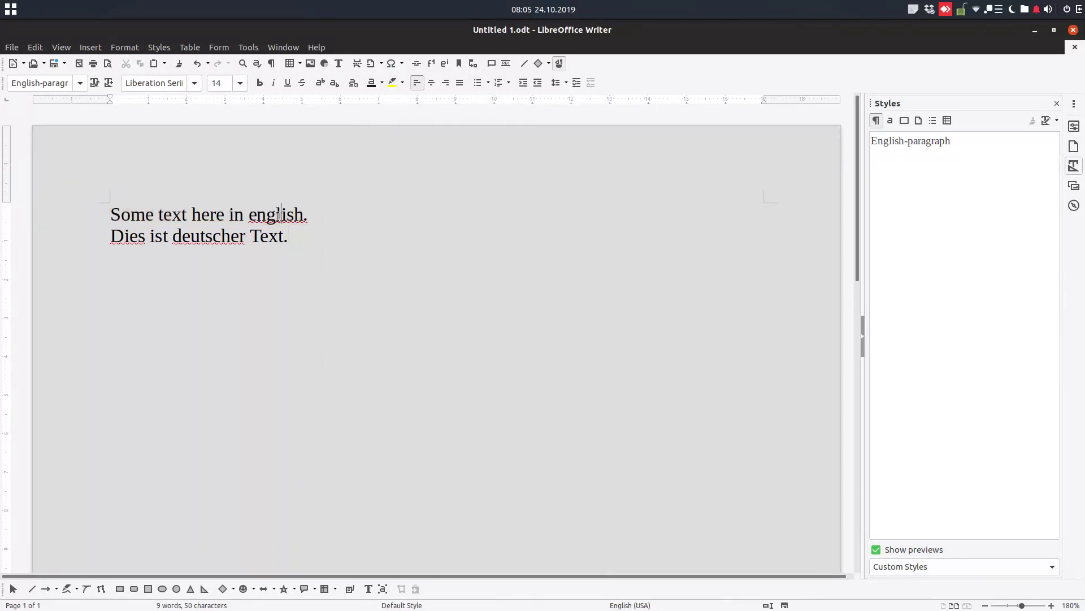
- Correct 'english' to 'English', then create a German-paragraph style from the German line
right_click(276, 214)
click(288, 239)
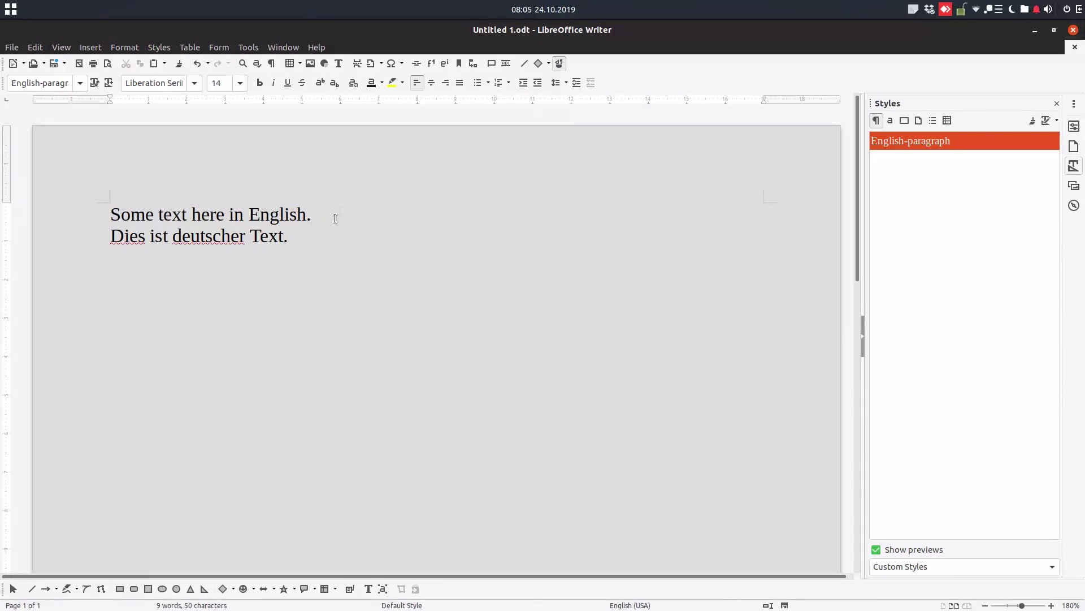
drag(303, 234, 106, 238)
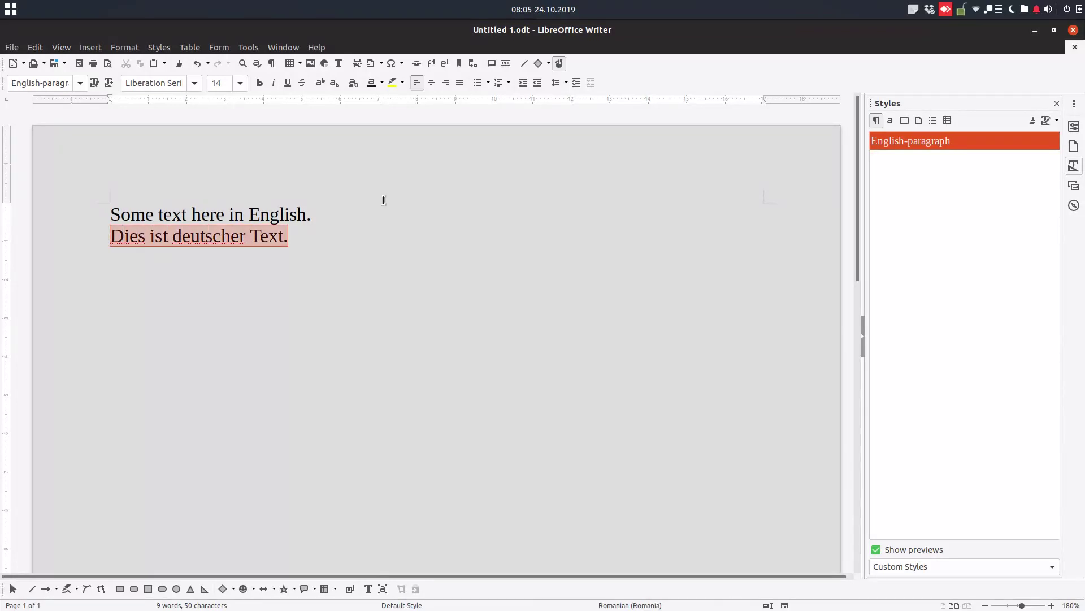
click(1056, 121)
click(1043, 141)
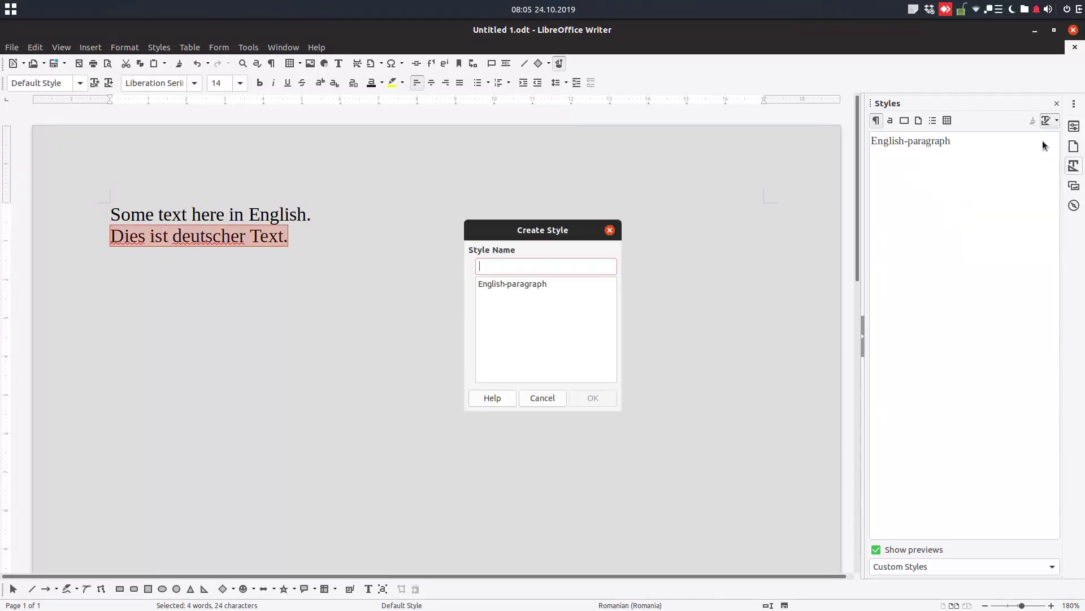
text(German-parag)
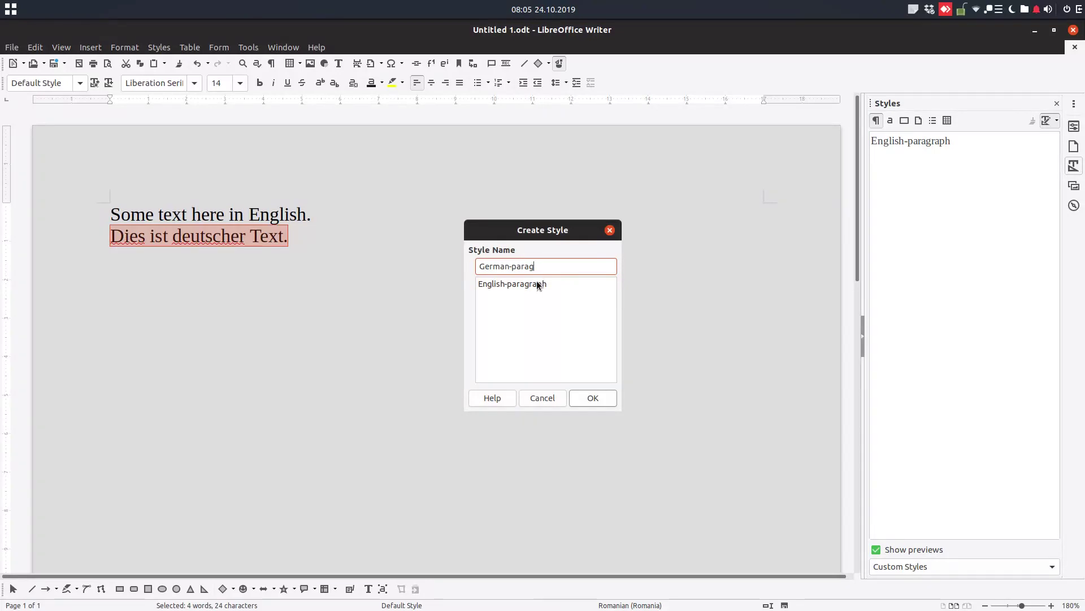
text(aph)
click(583, 397)
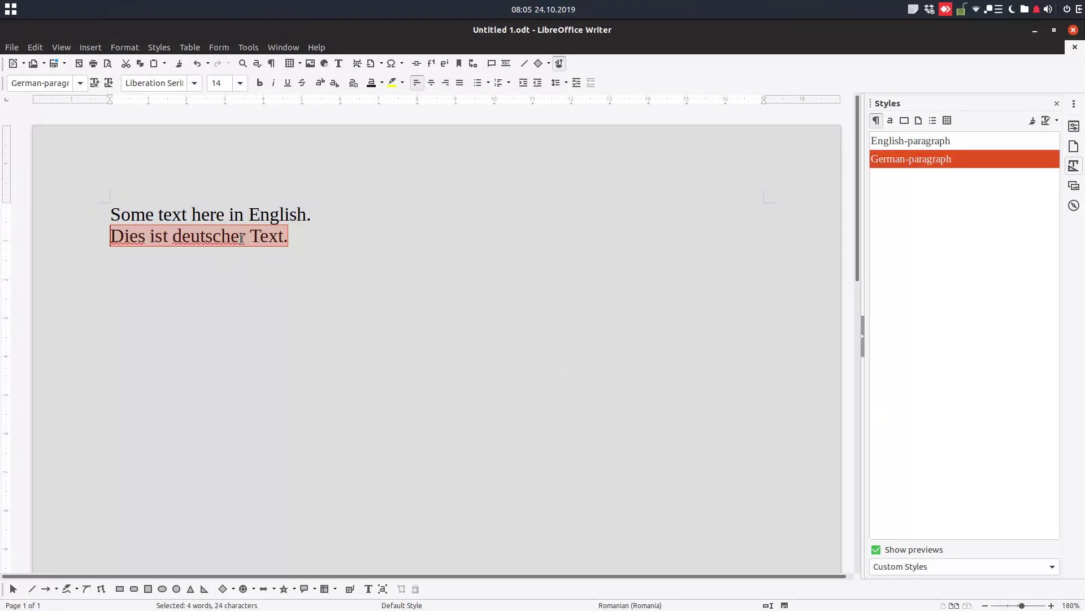
right_click(891, 162)
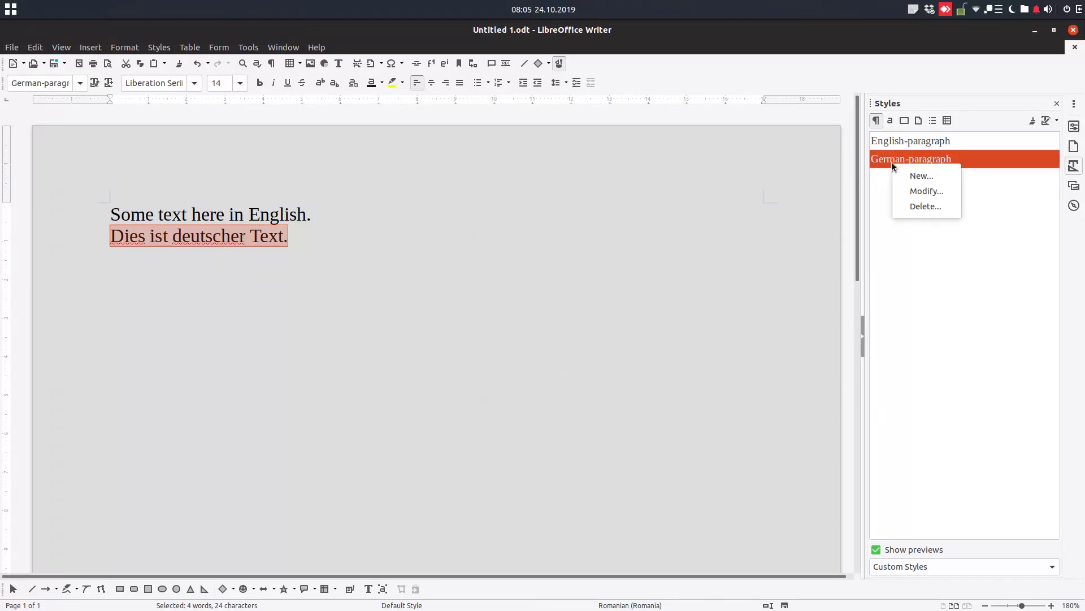
click(908, 193)
click(459, 371)
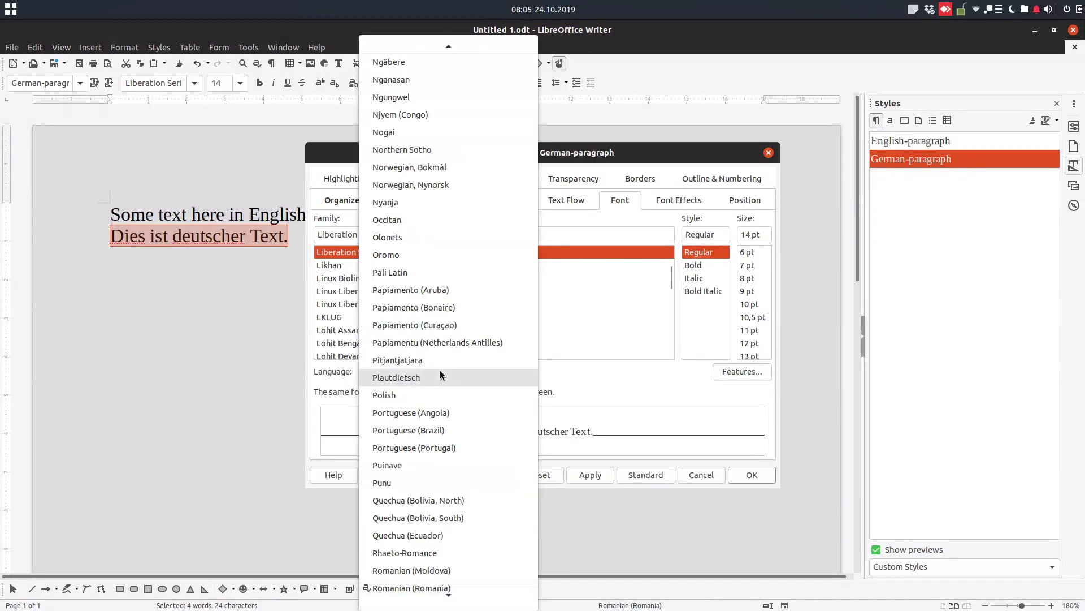
text(Gaeerman)
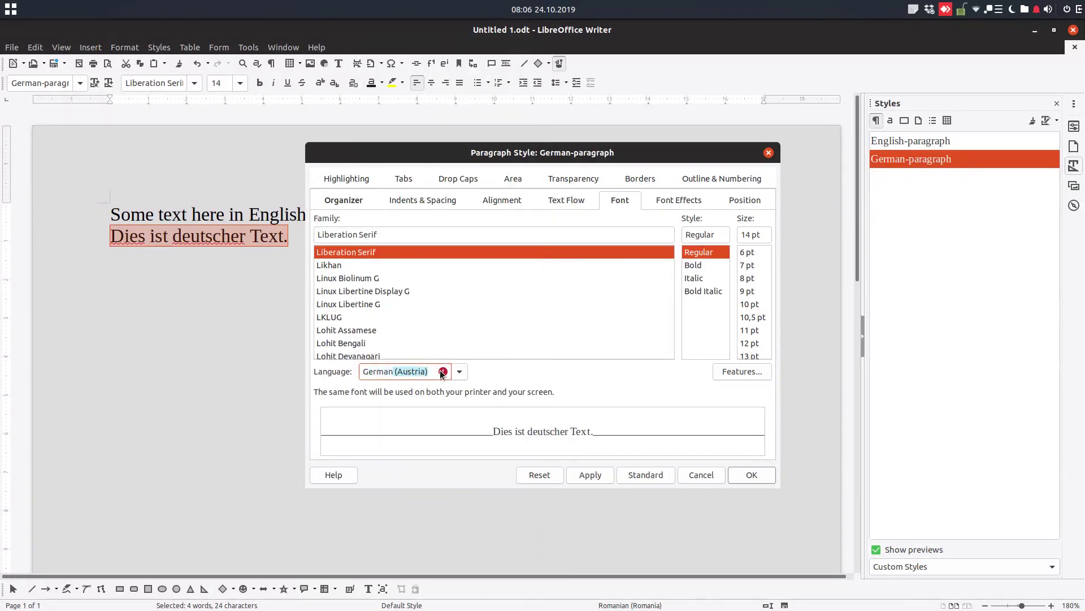
scroll(460, 374, down, 1)
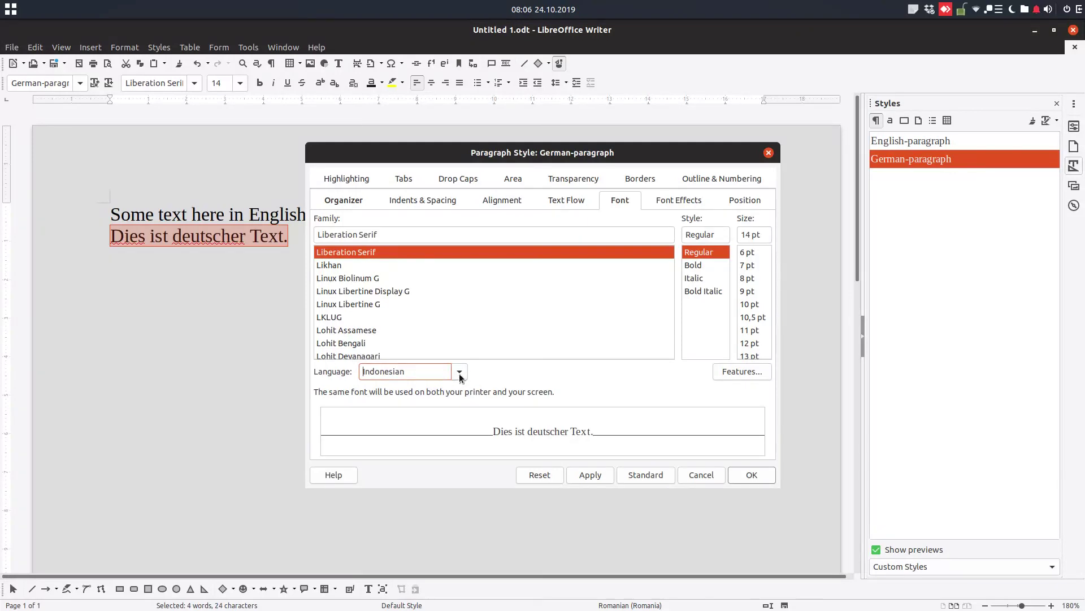
double_click(435, 376)
text(German (Germany)
key(Return)
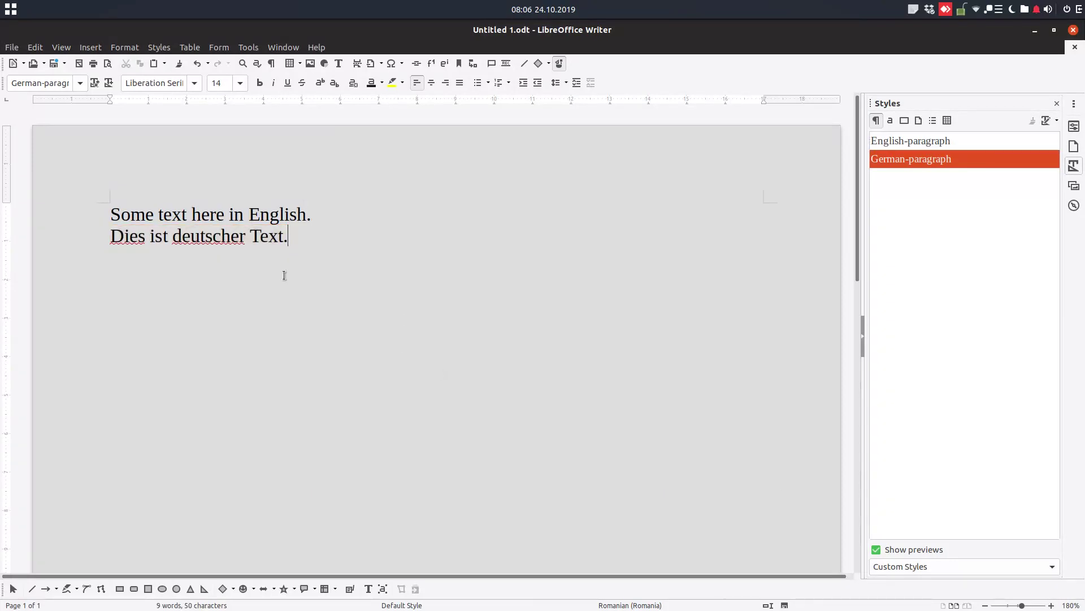
- Change the German-paragraph style's language from Romanian (Romania) to German (Germany)
right_click(951, 158)
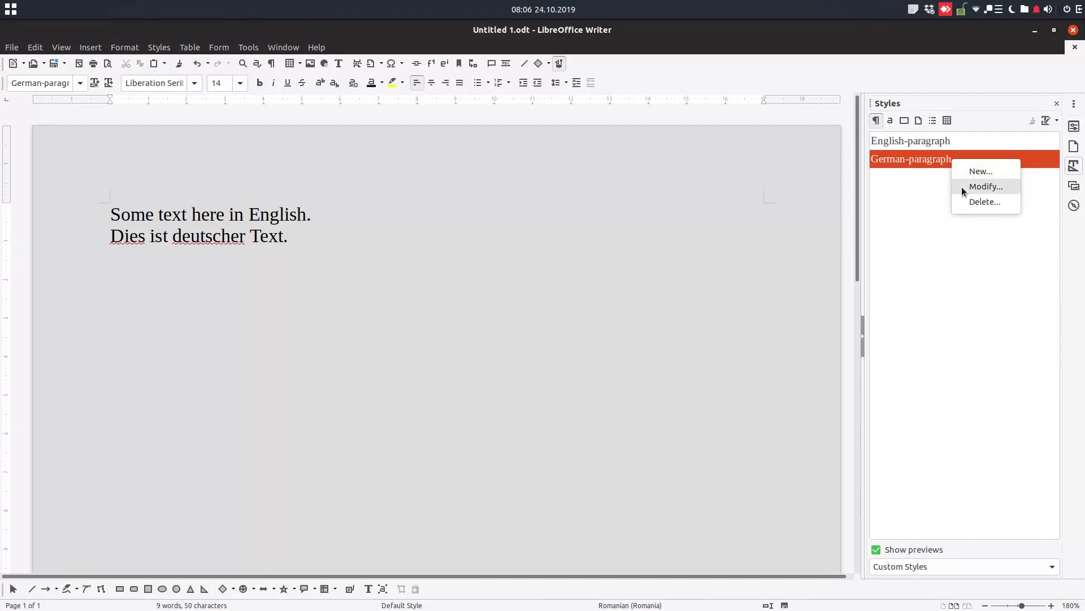
click(962, 186)
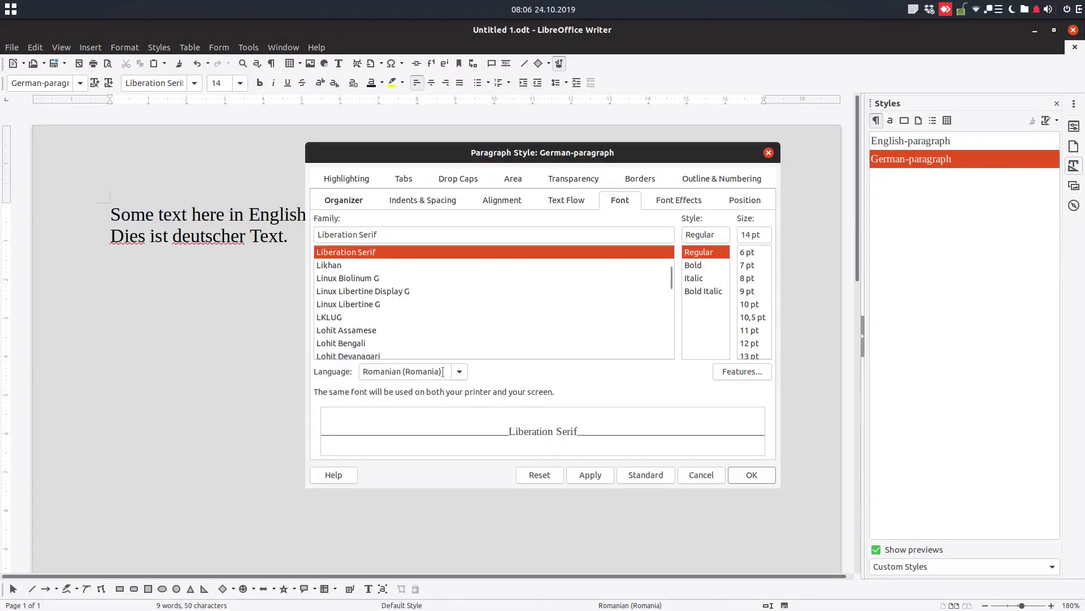
triple_click(440, 372)
text(Ger)
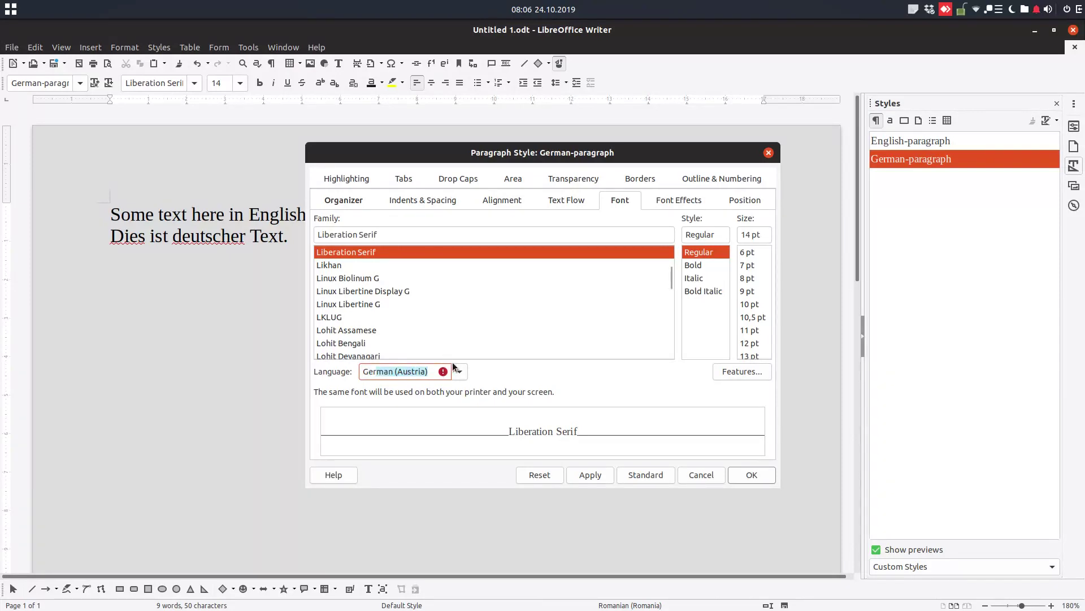
click(460, 372)
scroll(433, 397, down, 1)
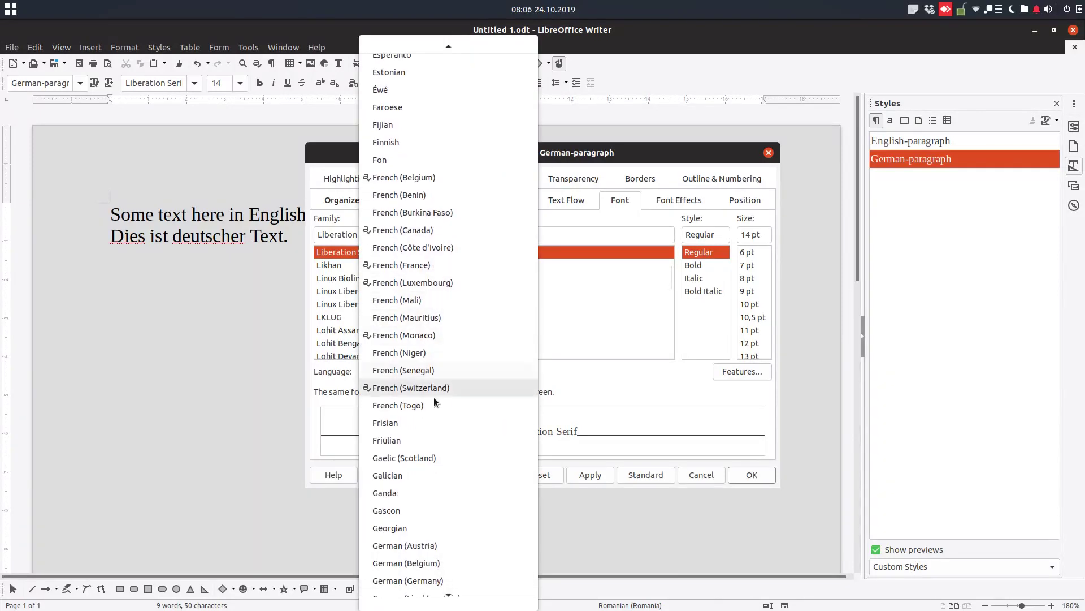
scroll(433, 412, down, 2)
click(434, 499)
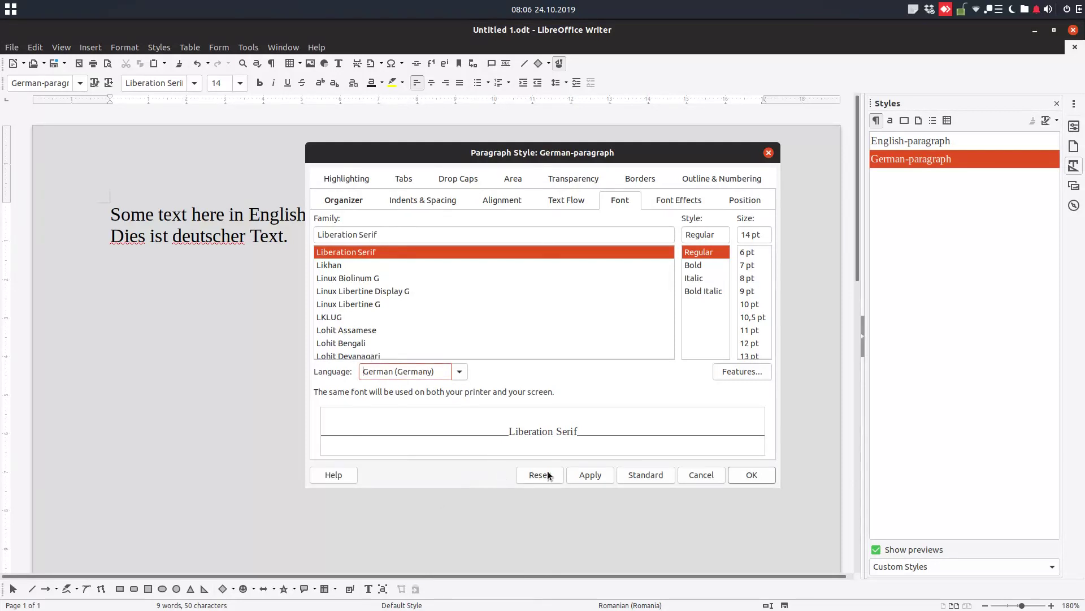
click(588, 474)
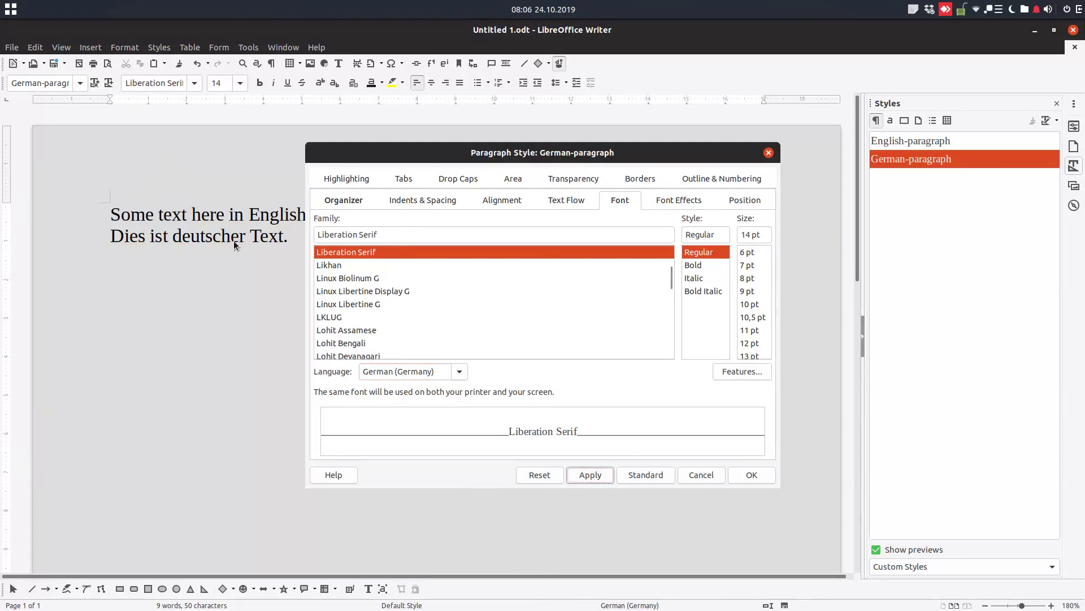
click(736, 472)
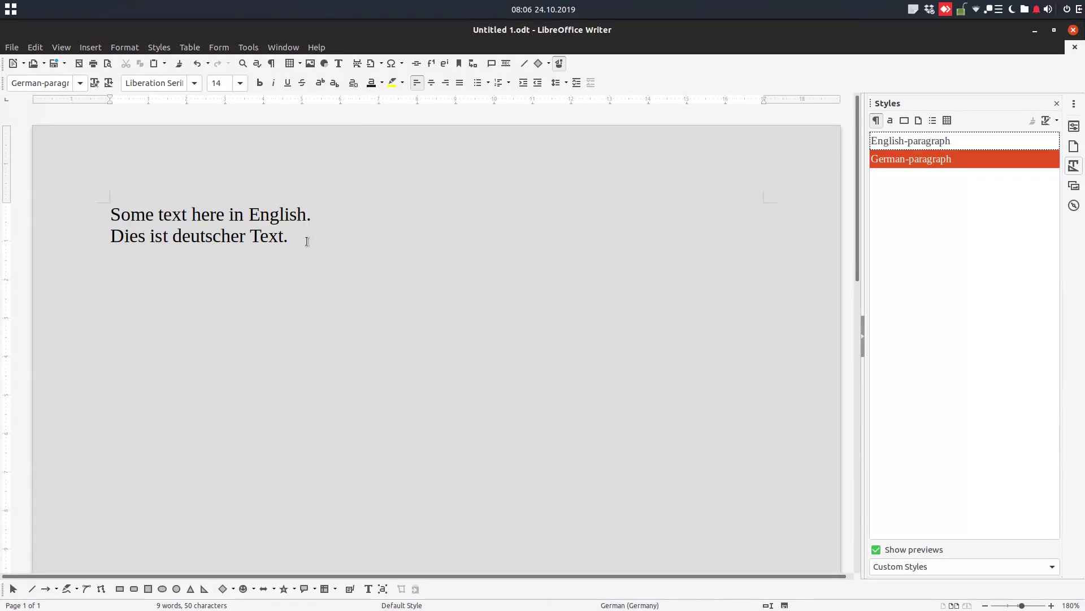
click(330, 218)
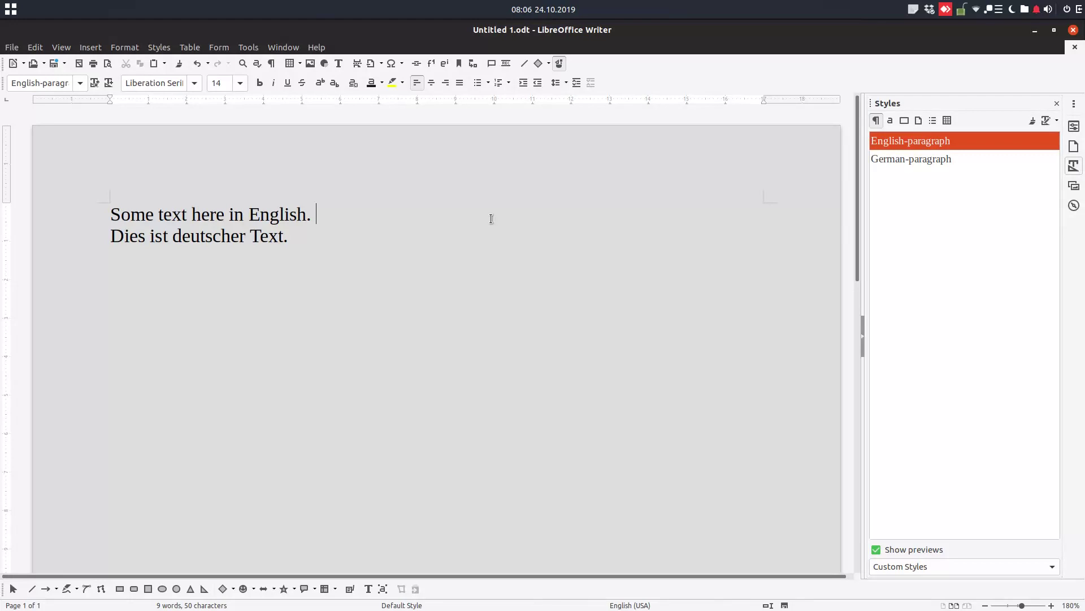
- Type a second sentence after the English line, entered with typos as 'Thhis isa paharafh'
text(Deu)
key(BackSpace)
key(BackSpace)
key(BackSpace)
text(Th)
text(his is)
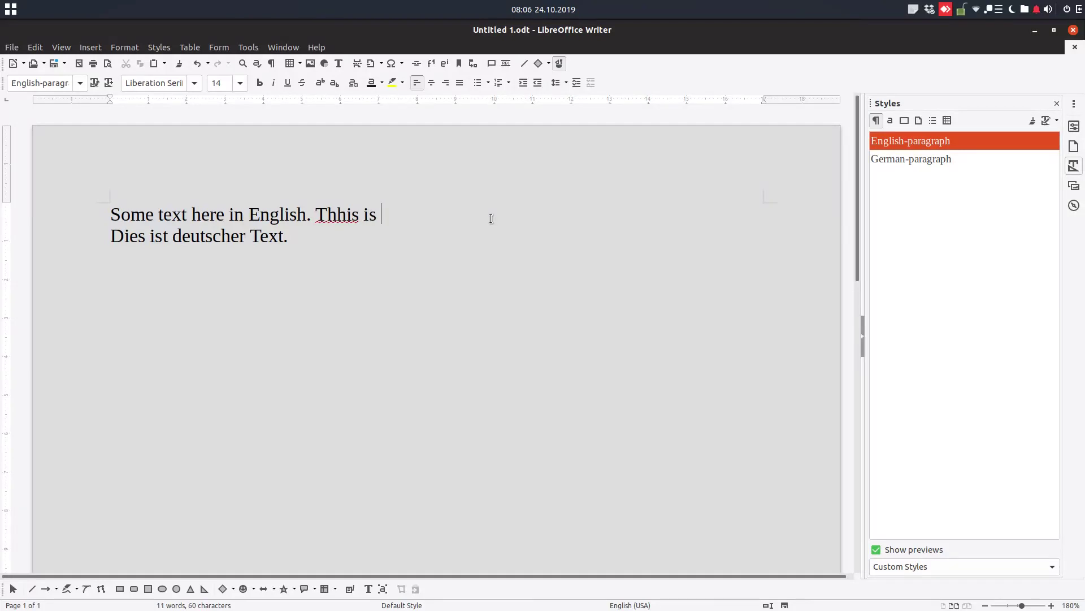
key(BackSpace)
text(a pa)
text(harafh/)
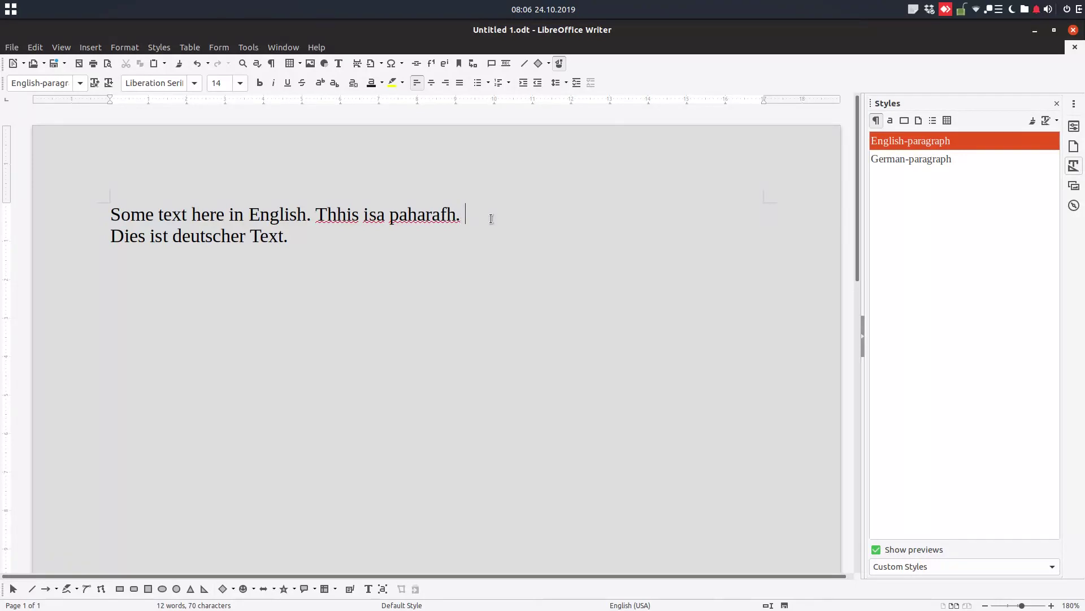
- Fix the typos via spelling suggestions: Thhis to This, isa to is a, paharafh to paragraph
right_click(346, 217)
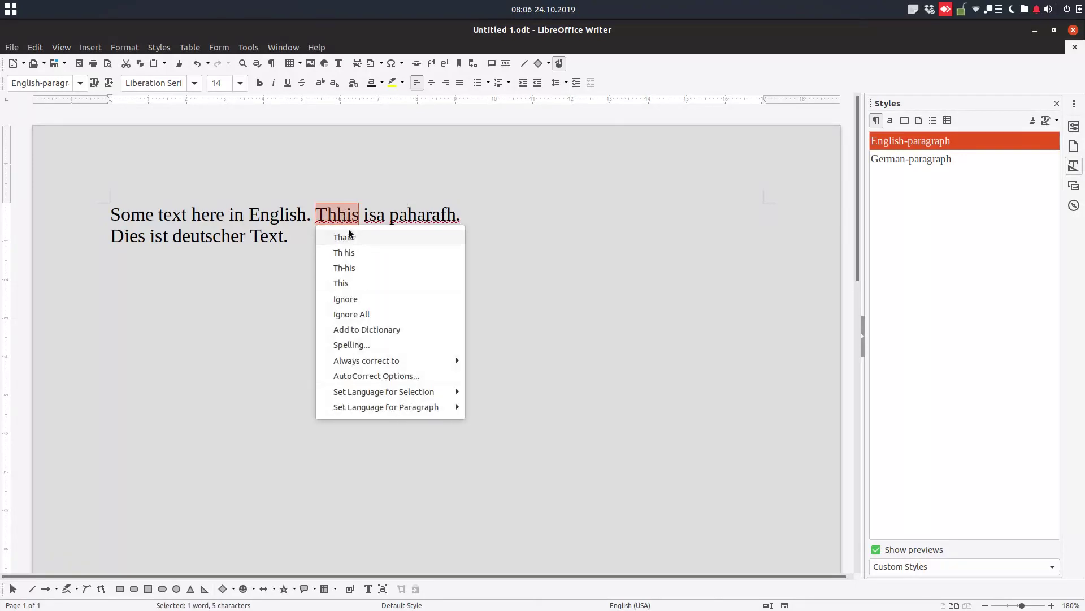
click(355, 282)
right_click(365, 221)
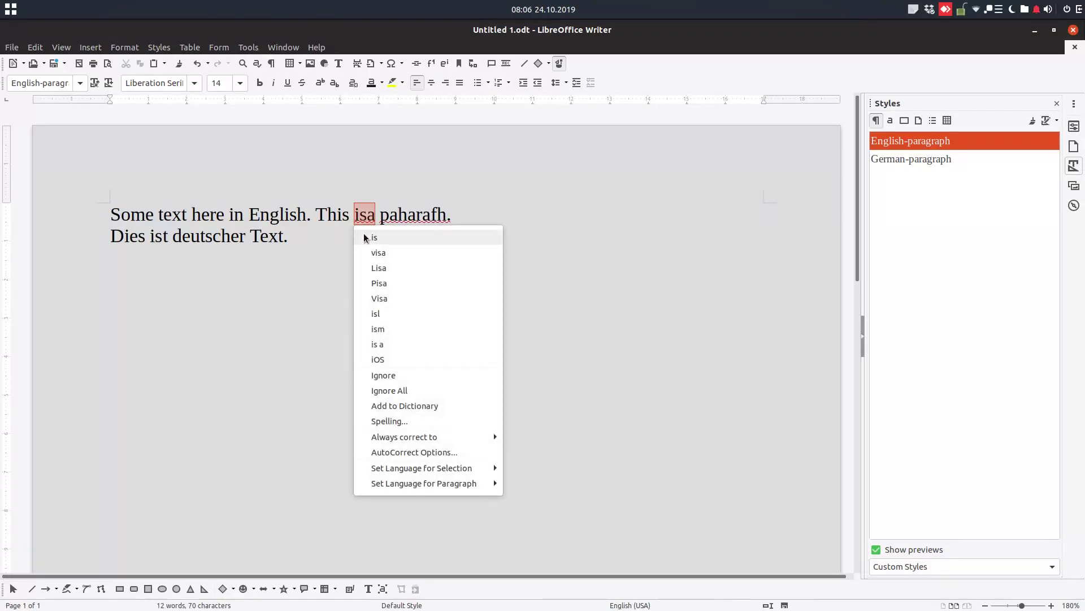
click(389, 344)
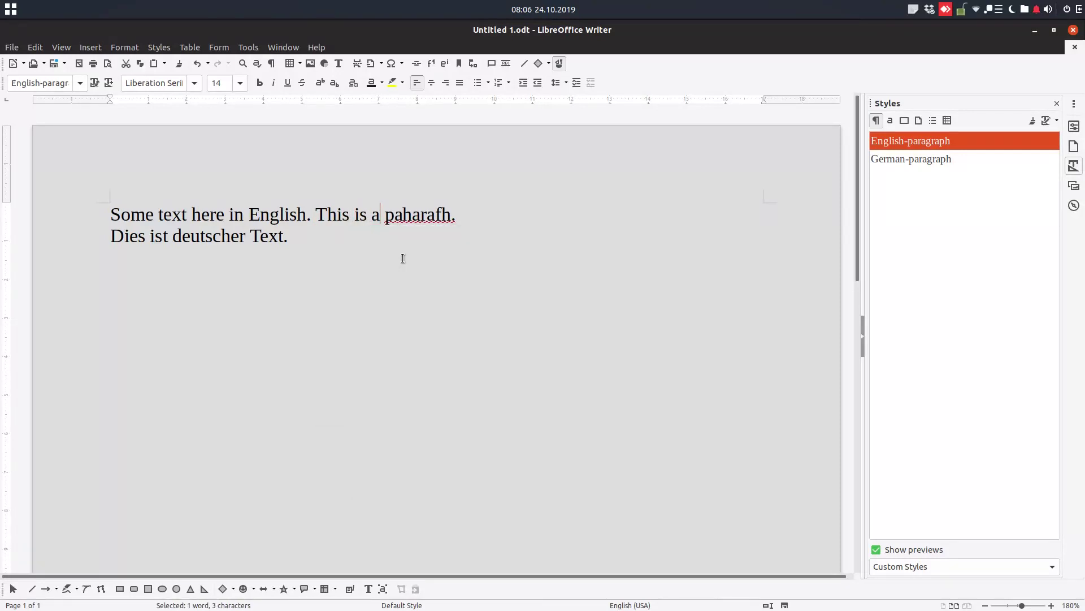
right_click(415, 215)
click(429, 239)
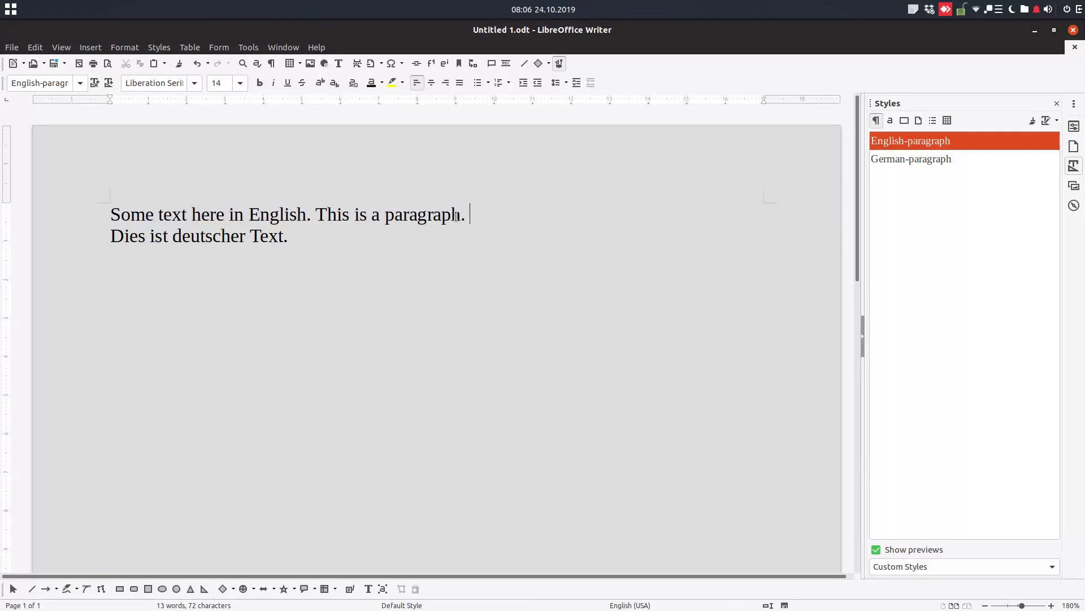
- Review the English-paragraph style settings and look through the menus for spell checking options
right_click(904, 139)
click(784, 225)
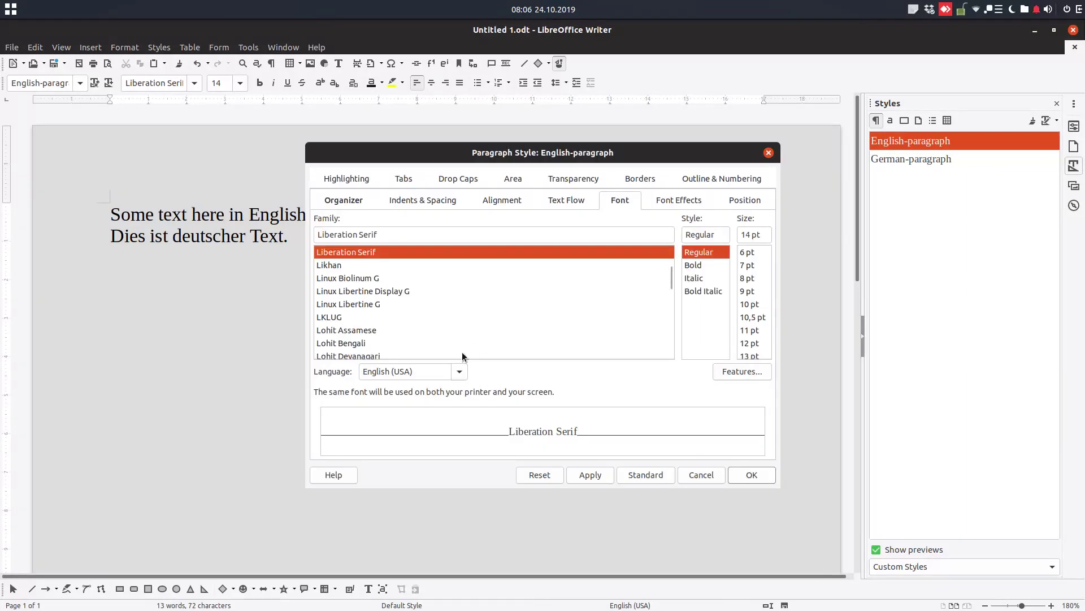
click(752, 475)
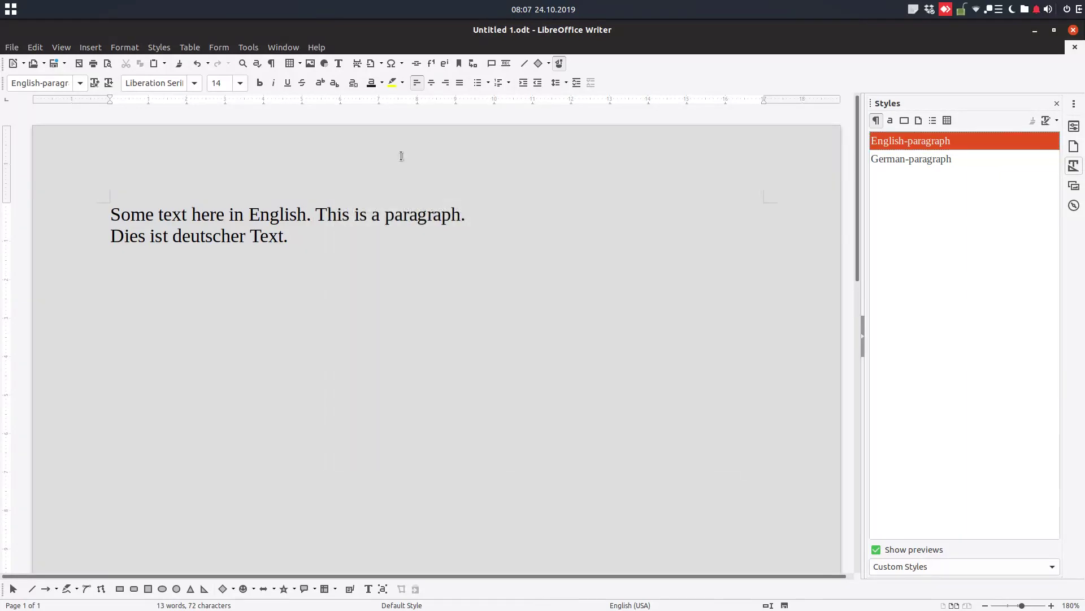
click(252, 49)
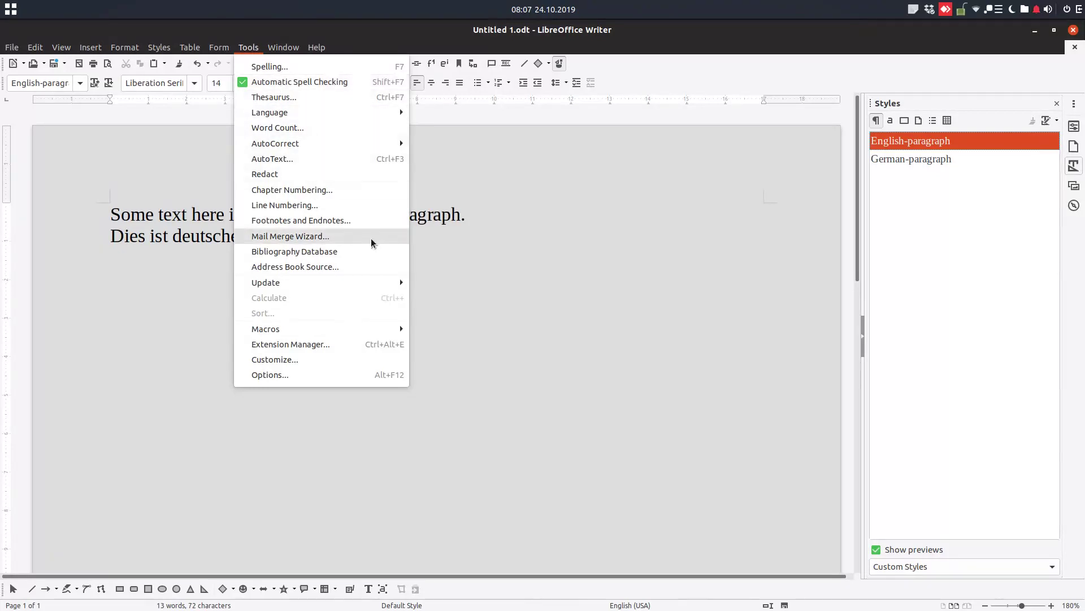
click(460, 219)
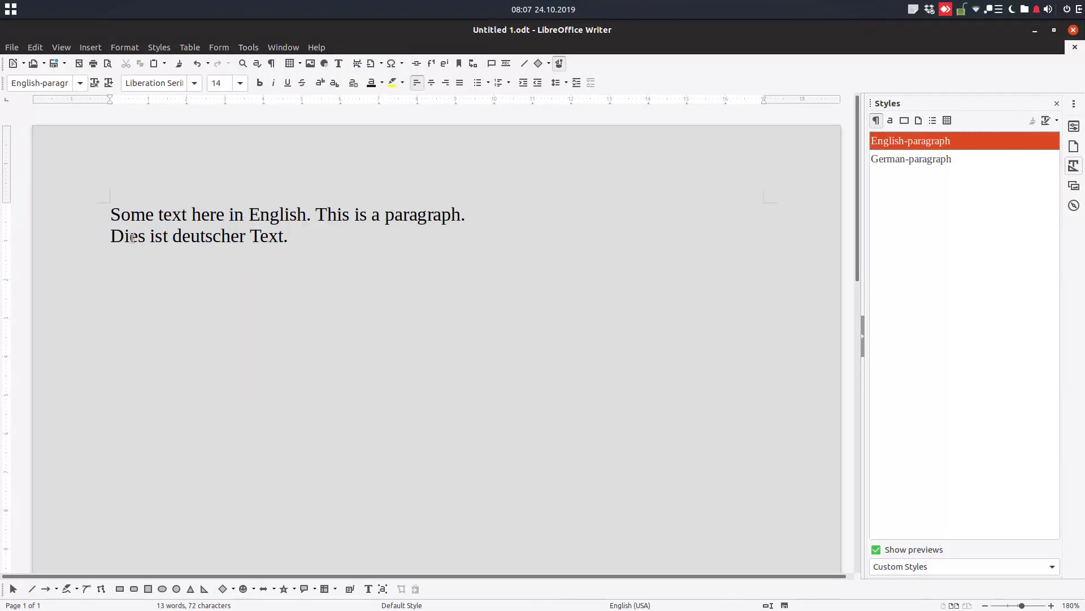
- Type the trial text 'This sis sometext' in the German line, check its spelling, then delete it
click(336, 237)
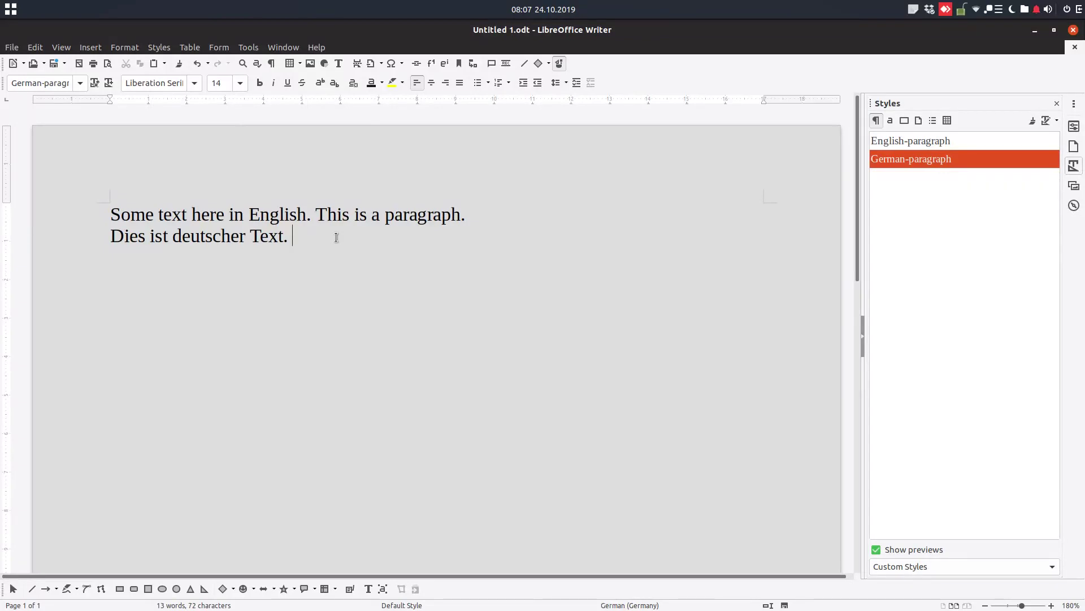
text(This s)
text(is some )
text(text.)
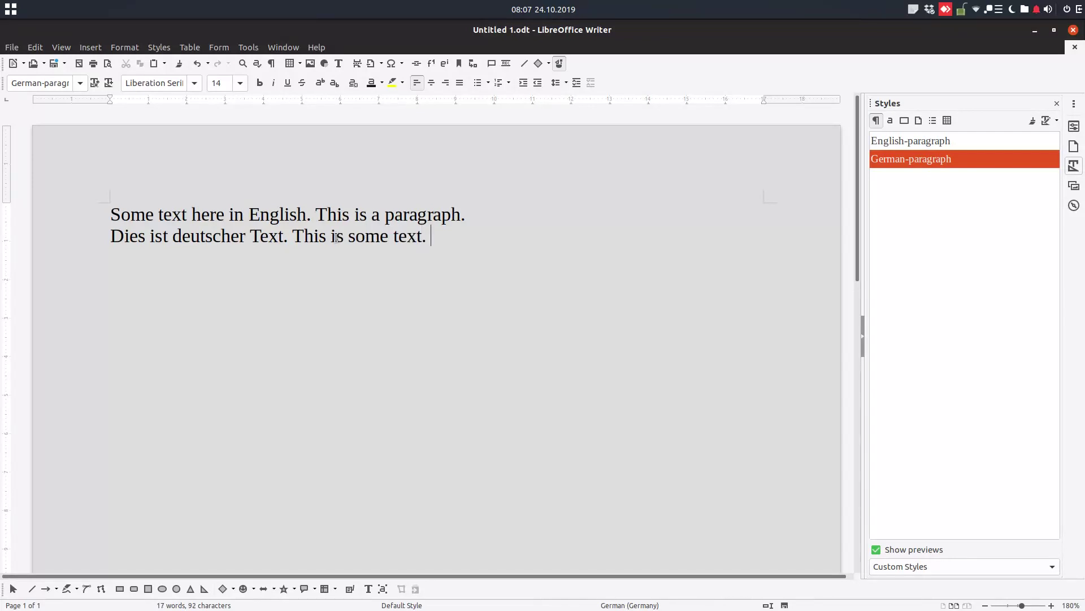
click(380, 237)
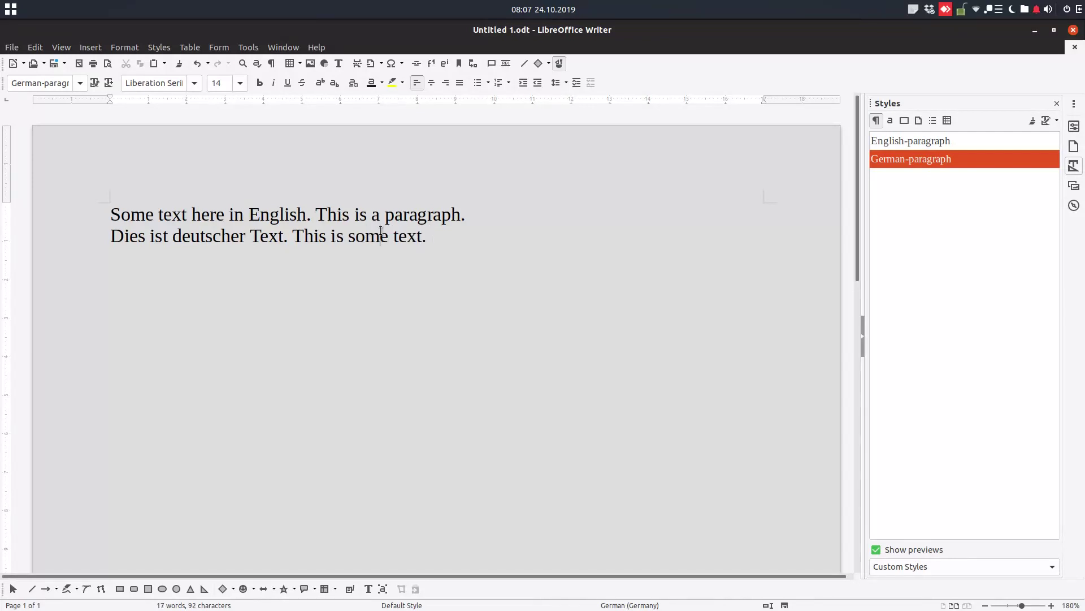
right_click(412, 236)
click(453, 230)
drag(453, 231, 293, 236)
key(Delete)
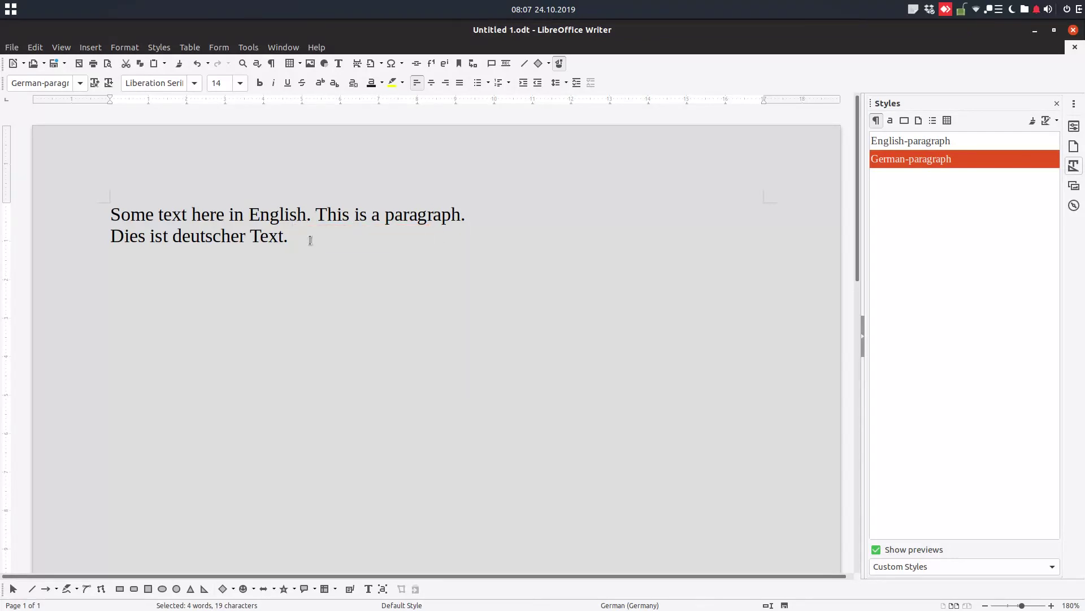
- Switch the German-paragraph style's Font language to Default – Romanian (Romania)
right_click(920, 161)
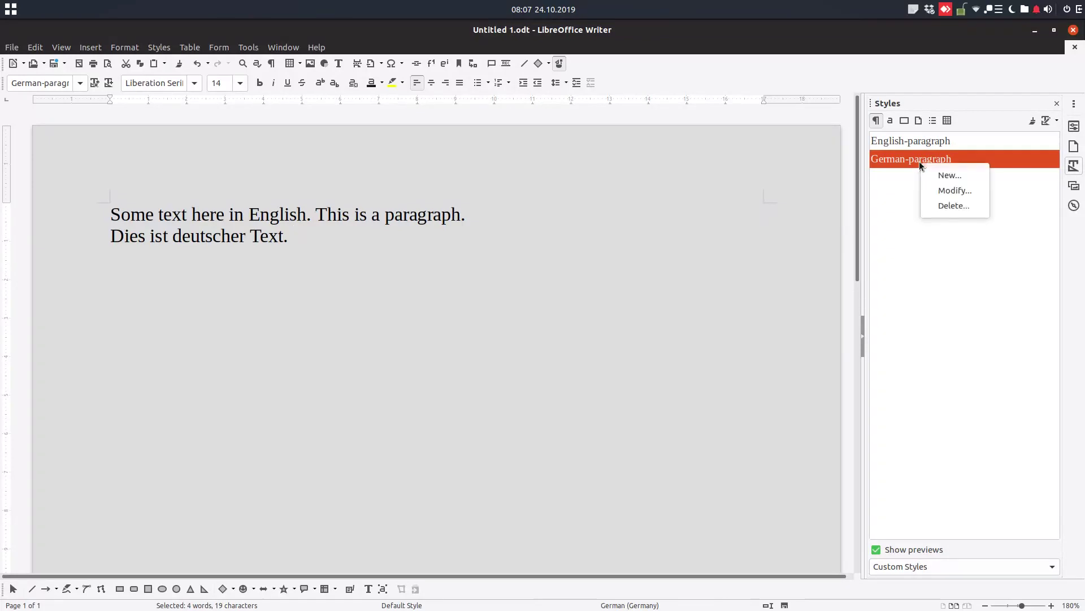
click(939, 191)
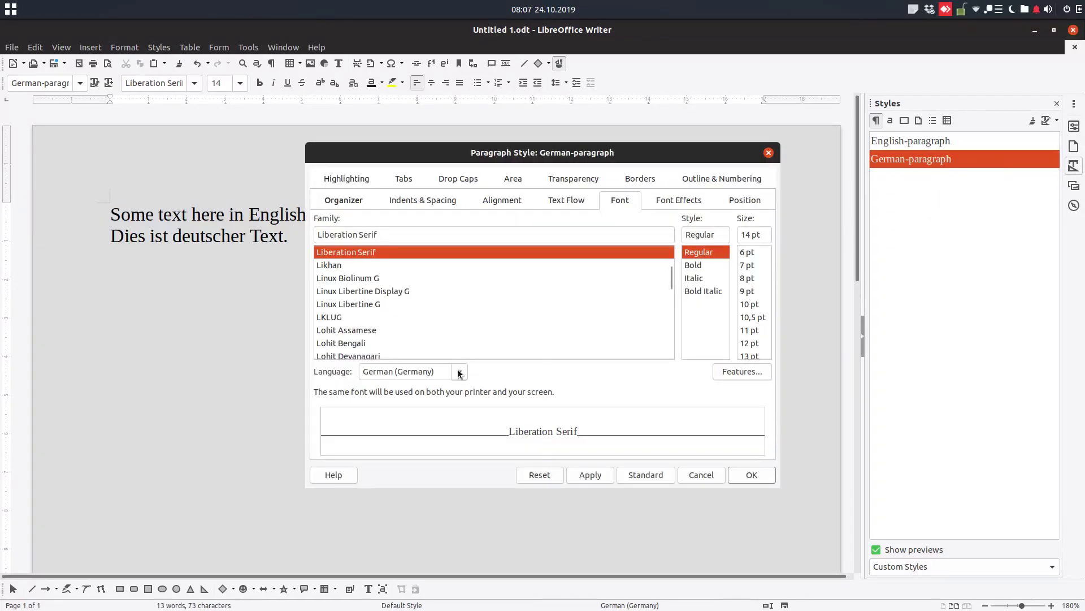
click(458, 372)
scroll(455, 385, down, 3)
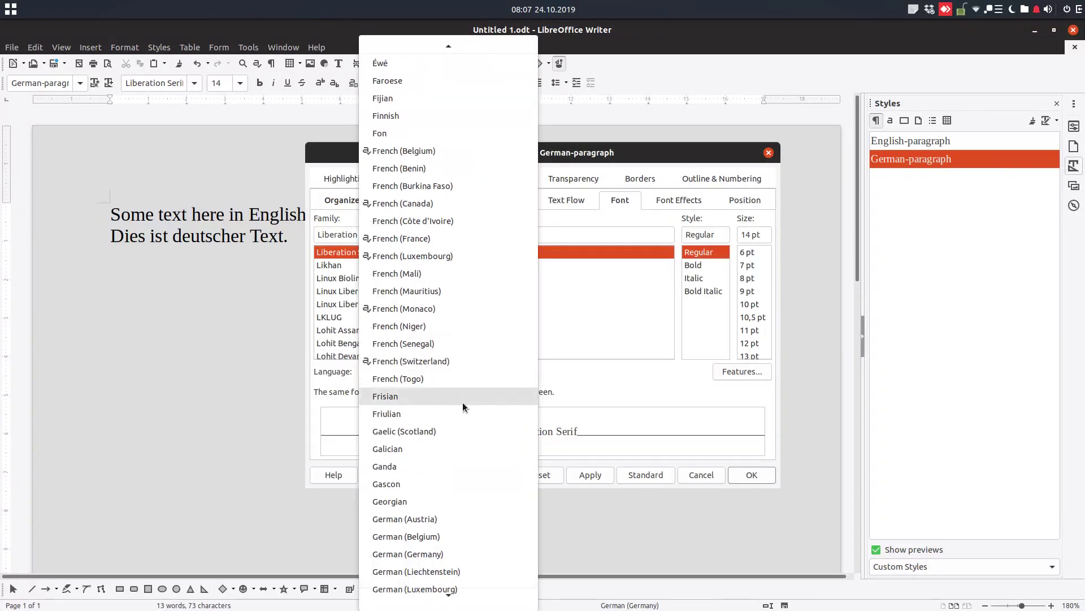
scroll(454, 486, down, 2)
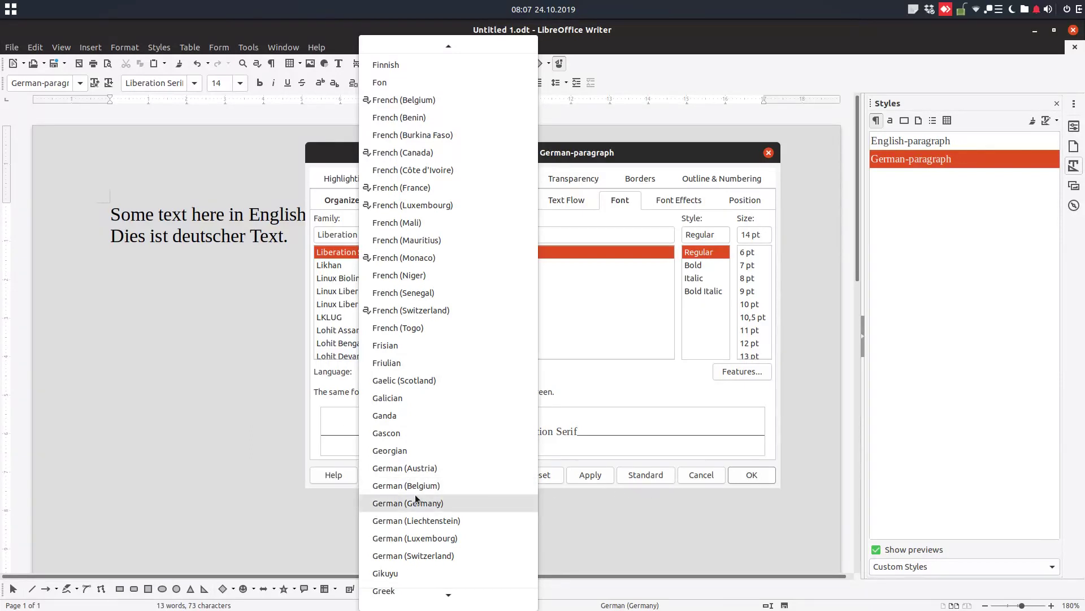
scroll(435, 410, up, 2)
scroll(435, 410, up, 2)
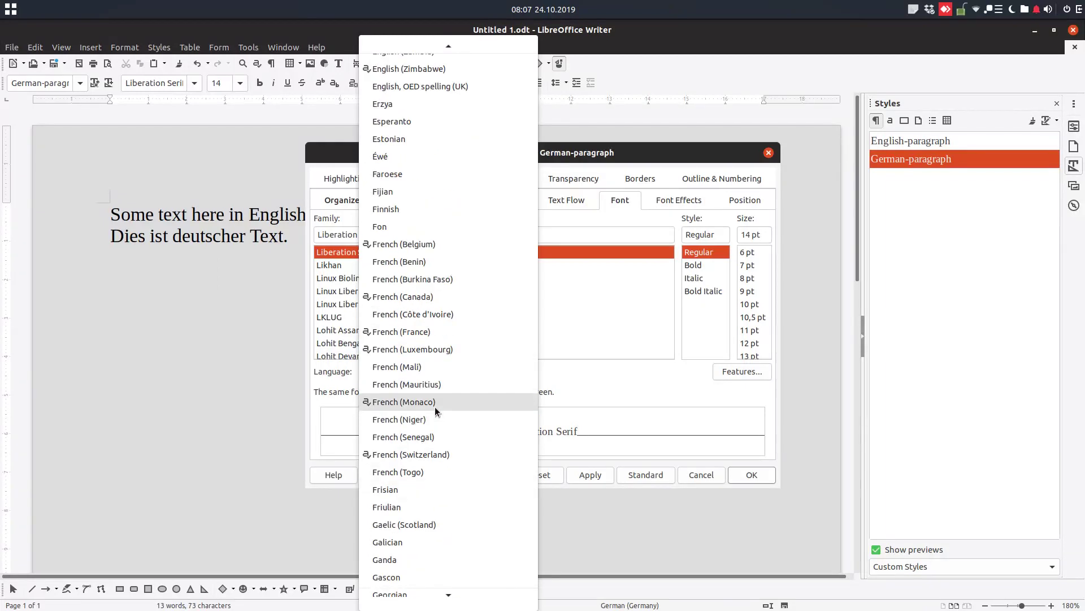
scroll(436, 410, up, 4)
scroll(434, 410, up, 2)
scroll(434, 410, up, 3)
scroll(434, 410, up, 3)
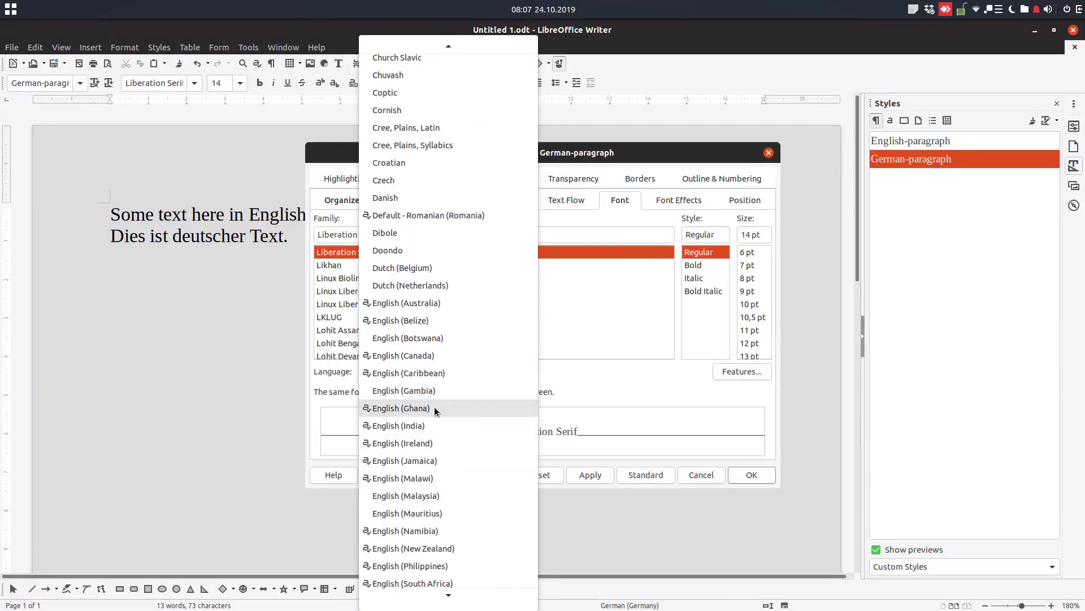
scroll(435, 404, up, 2)
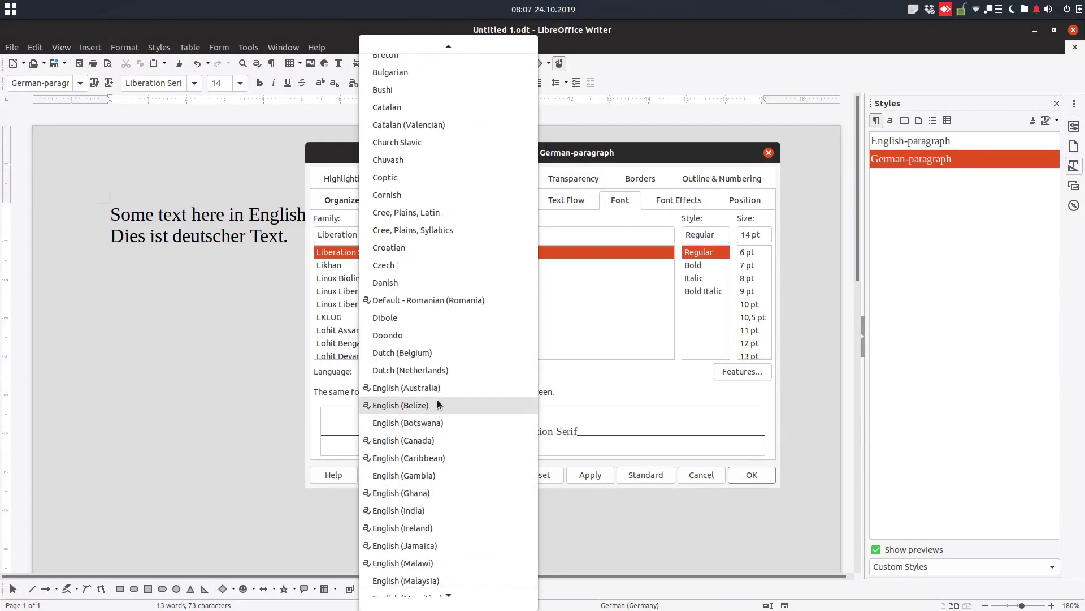
click(465, 300)
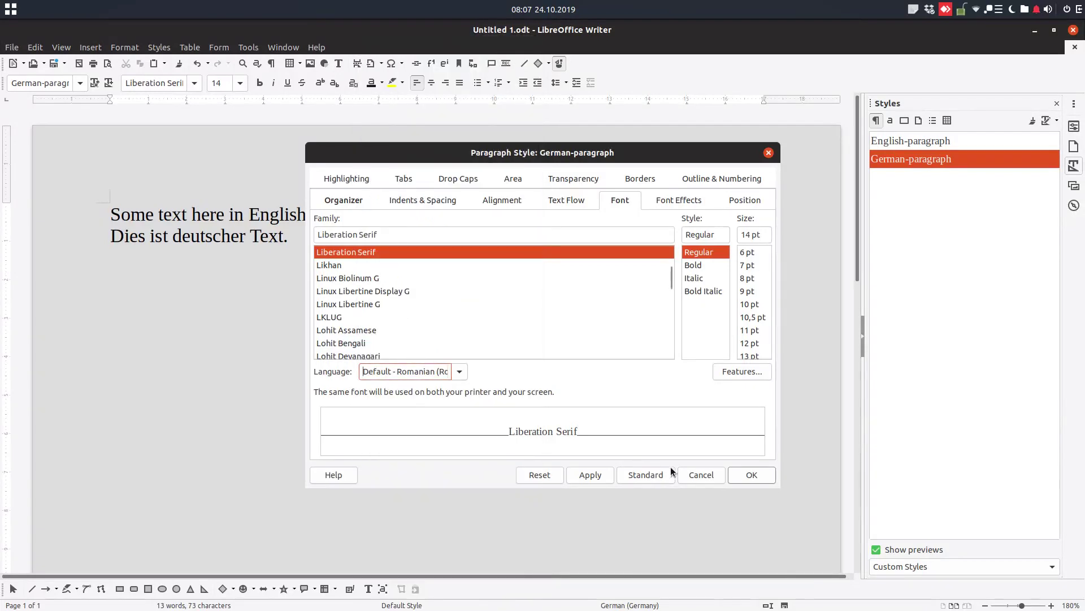
click(739, 478)
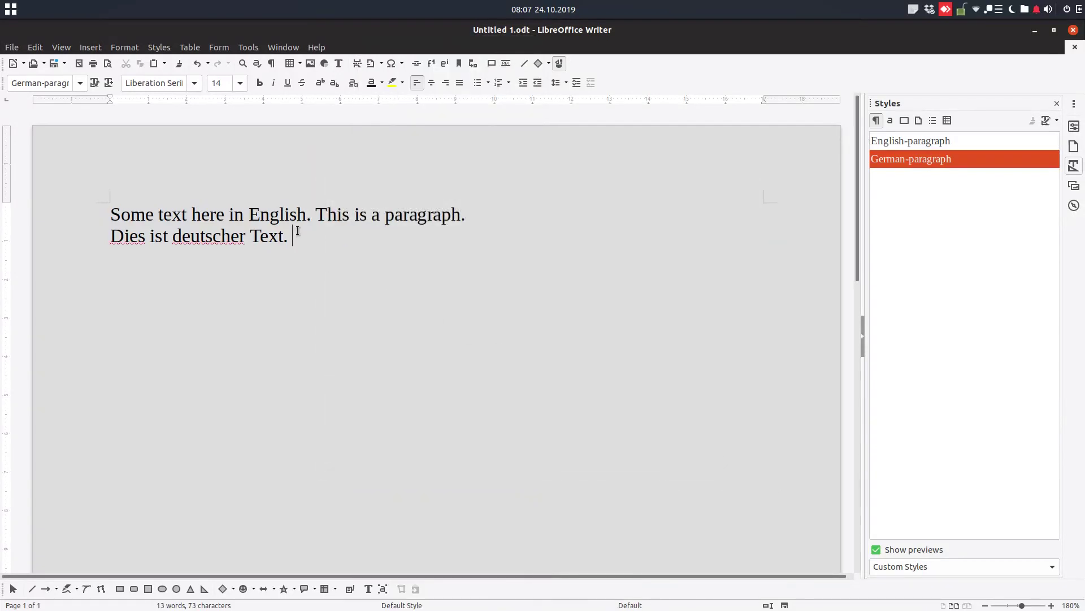
- Add 'Ce maifaci?' after the German line and accept the 'mai faci' suggestion
right_click(213, 234)
key(Escape)
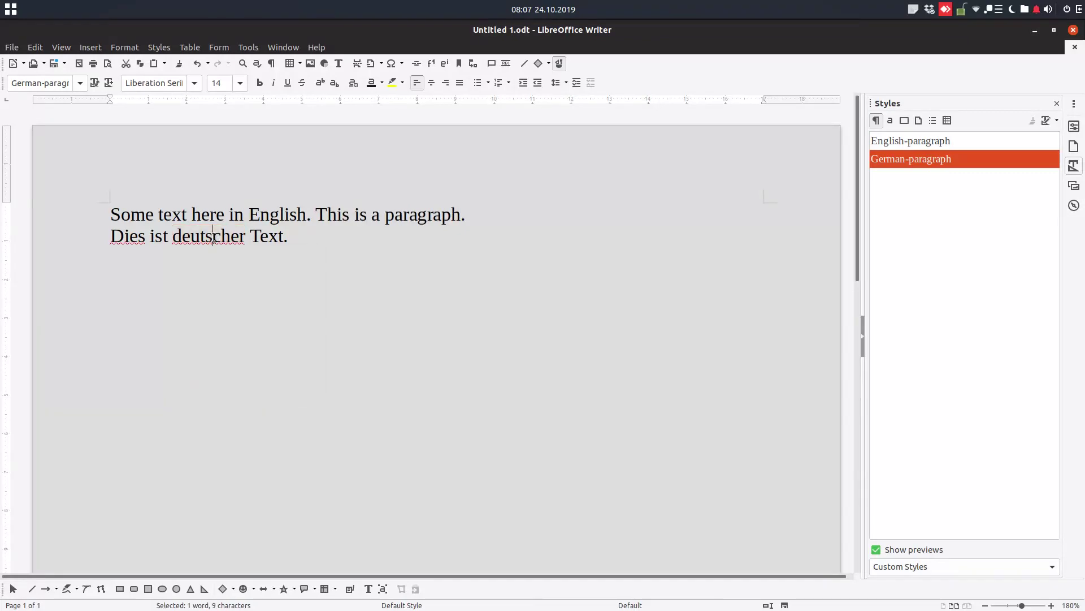
click(325, 237)
text(C)
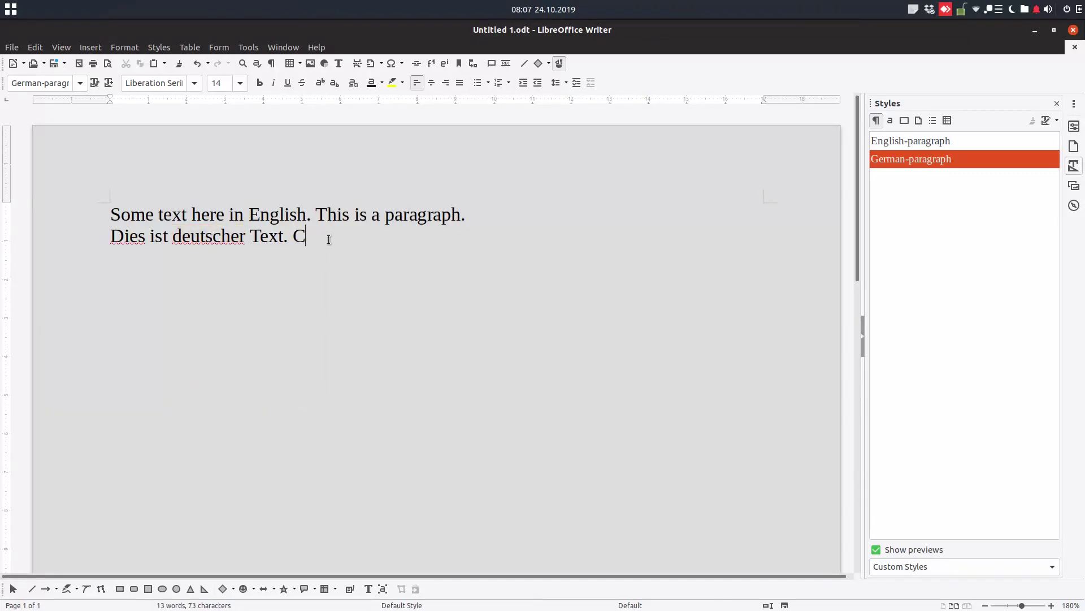
text(e maif)
text(aci?)
right_click(339, 239)
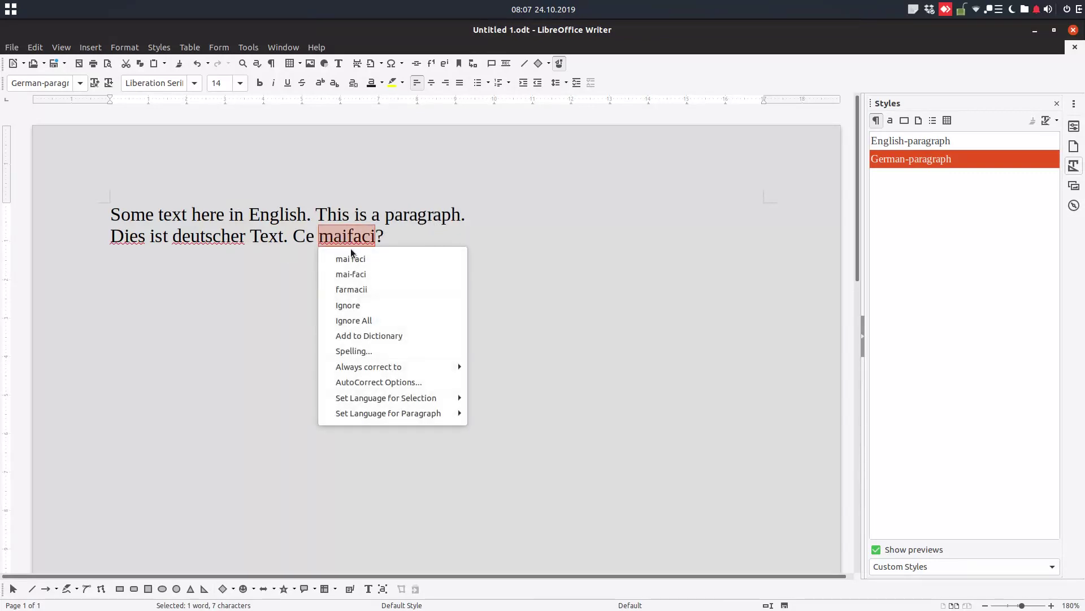
click(353, 258)
- Check the spelling suggestions for 'deutscher' and 'Dies', leaving both unchanged
click(426, 233)
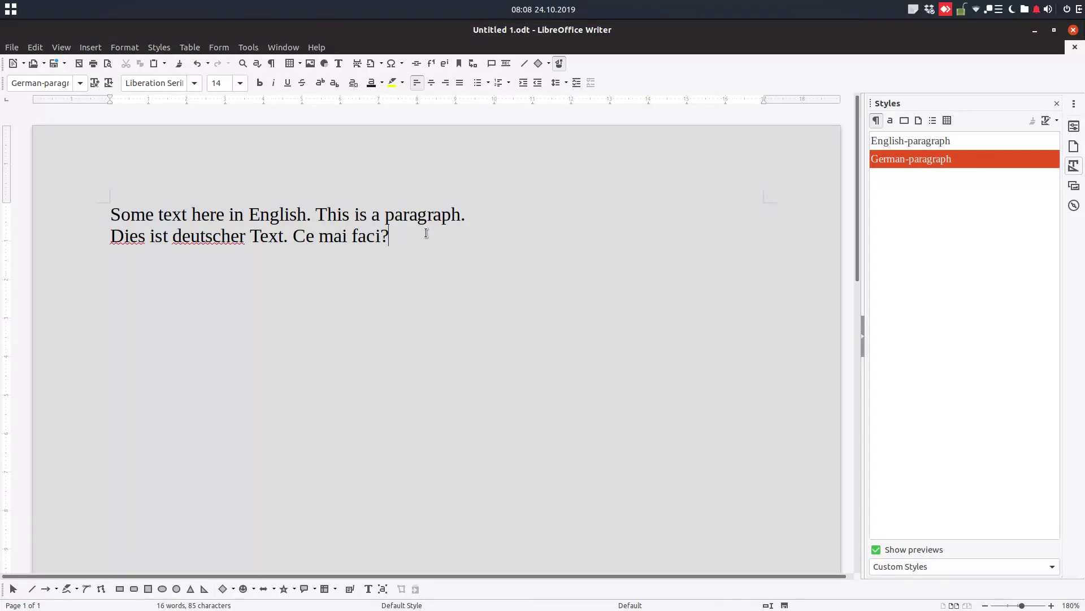
right_click(232, 230)
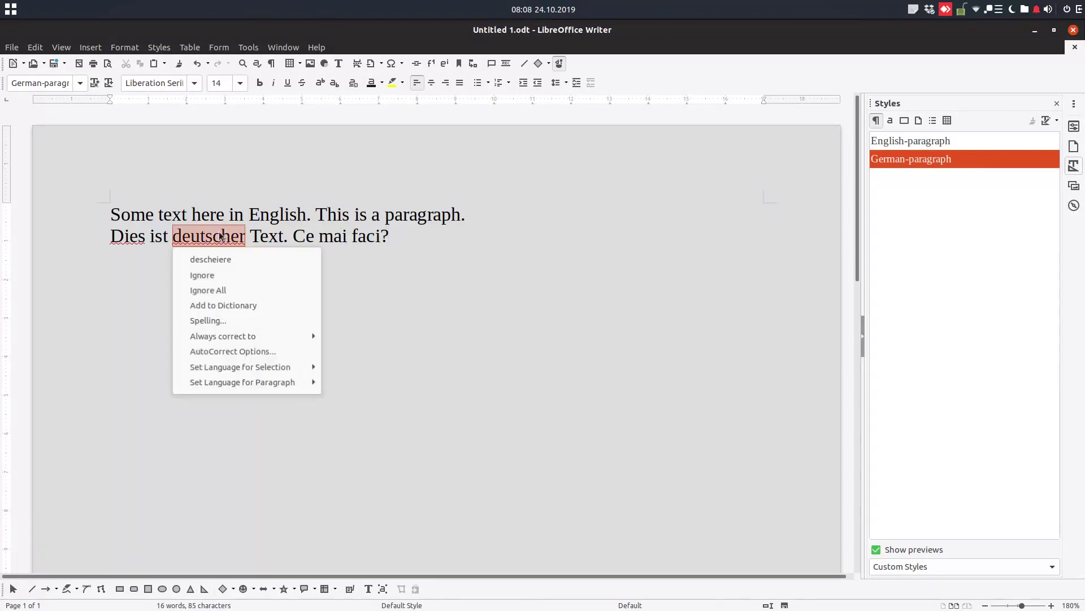
right_click(140, 243)
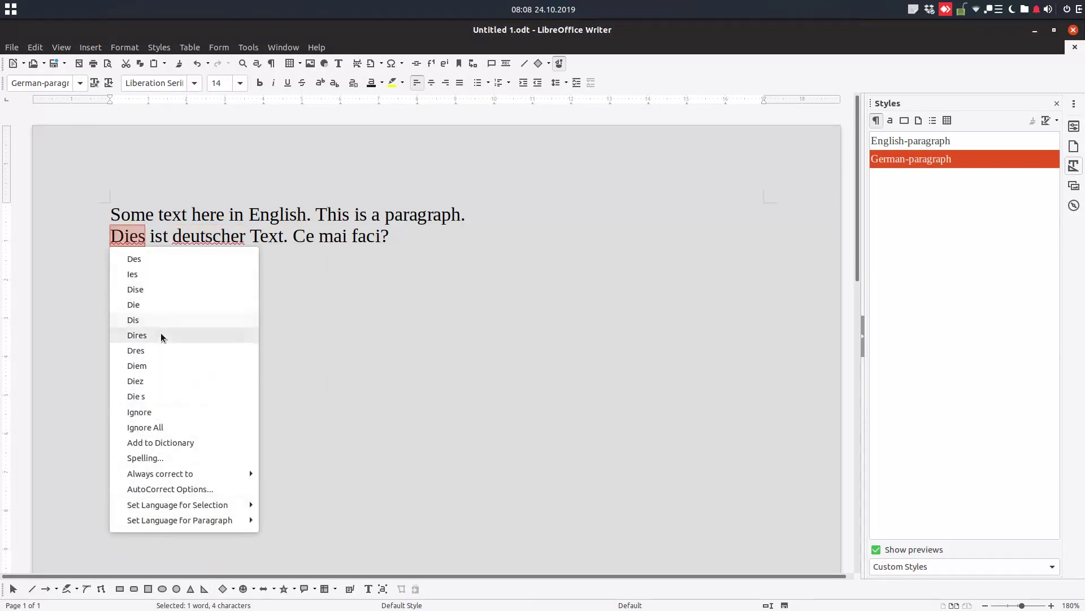
click(436, 235)
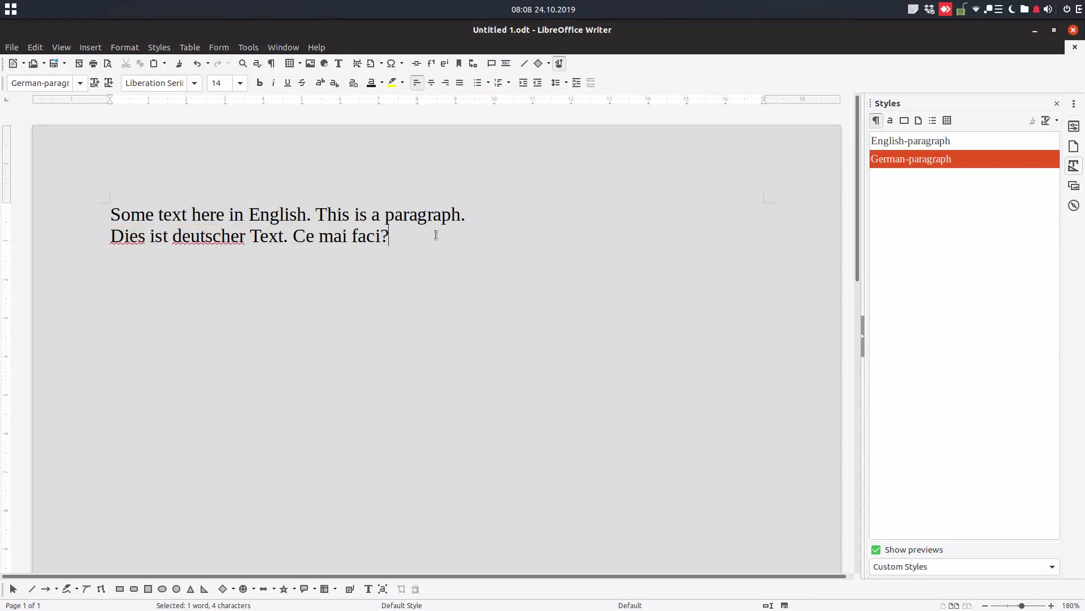
click(943, 164)
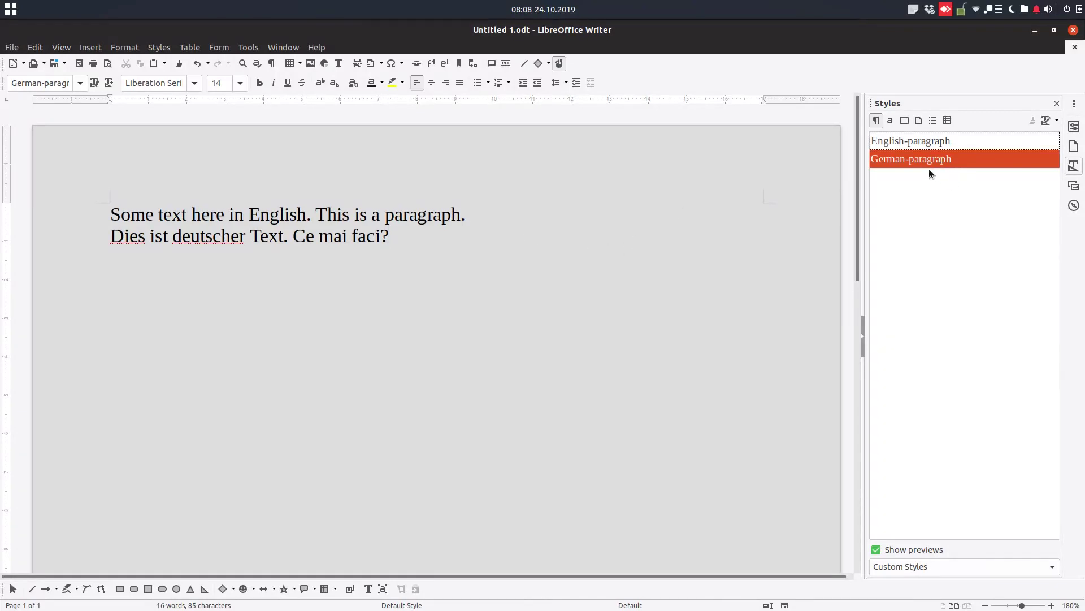
- Open the German-paragraph style's Modify dialog to review its Romanian (Romania) language
right_click(928, 168)
click(940, 191)
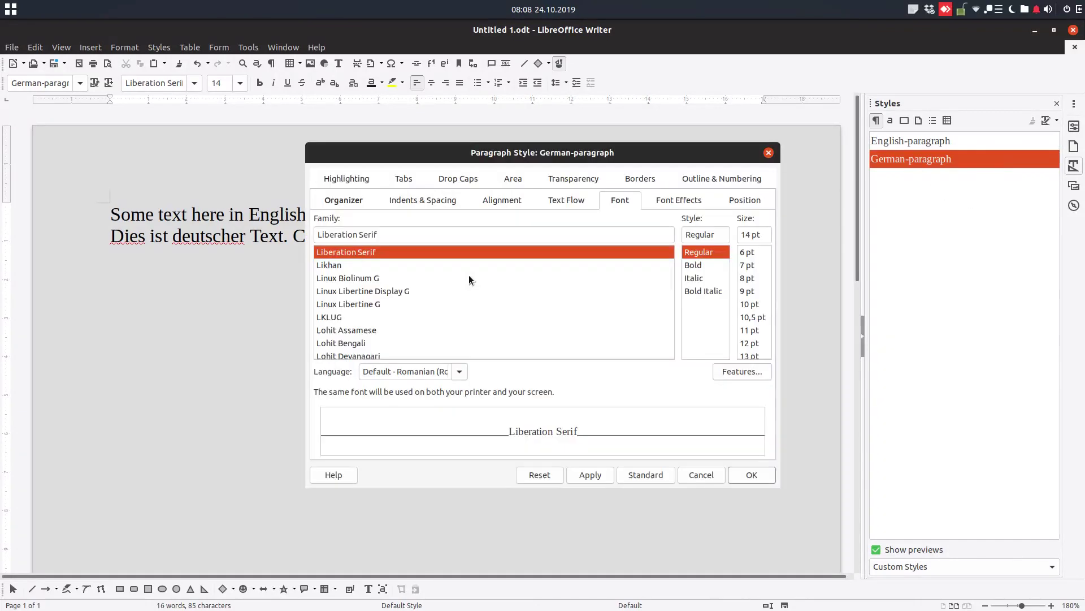